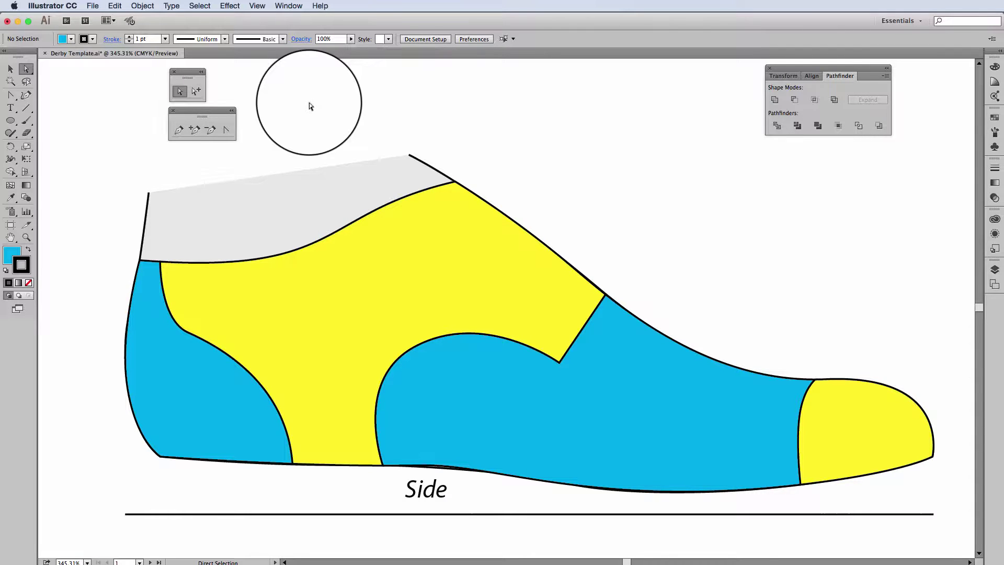
Snap the yellow upper piece's right corner anchor onto the blue edge
scroll(454, 370, left, 10)
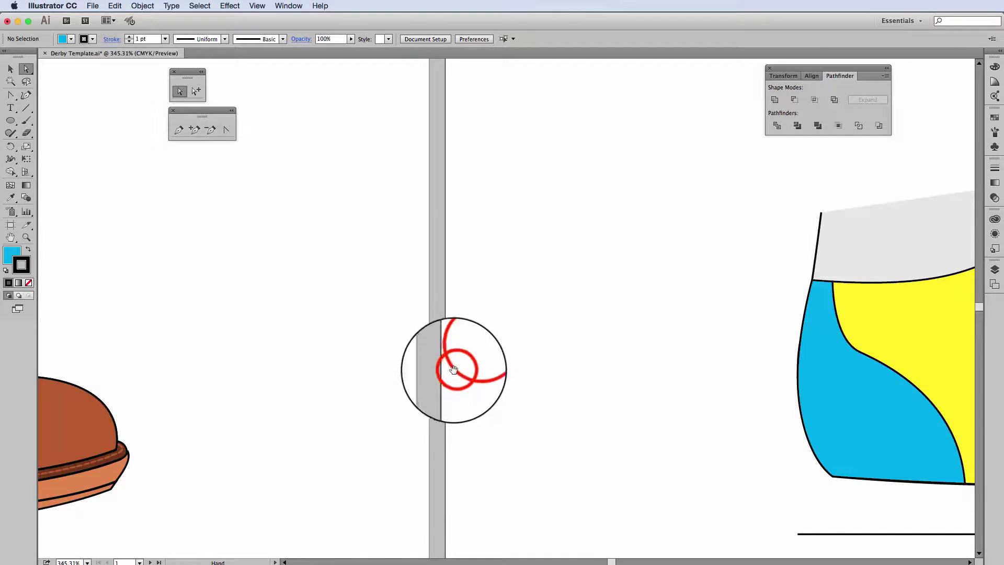
scroll(454, 370, left, 15)
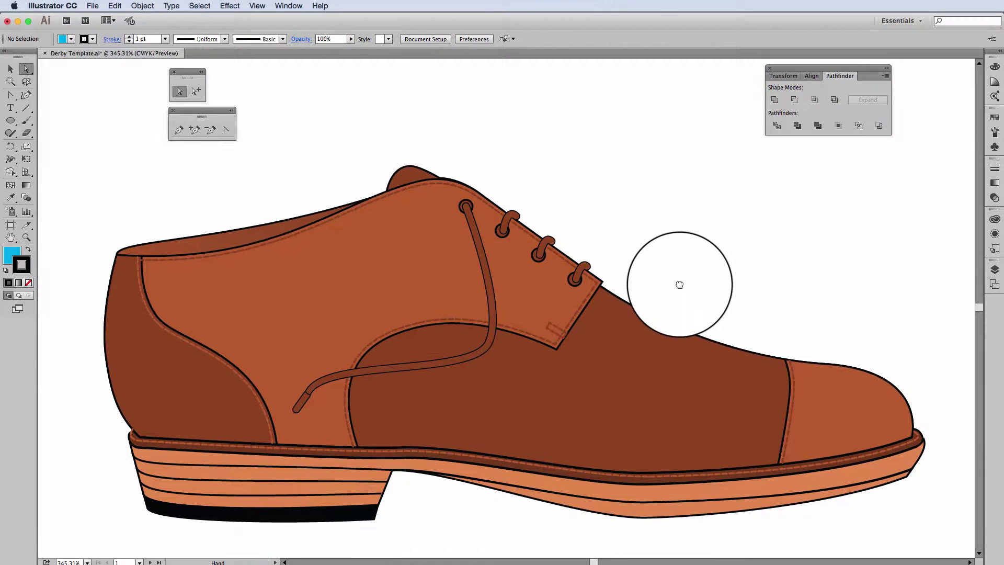
scroll(682, 262, right, 5)
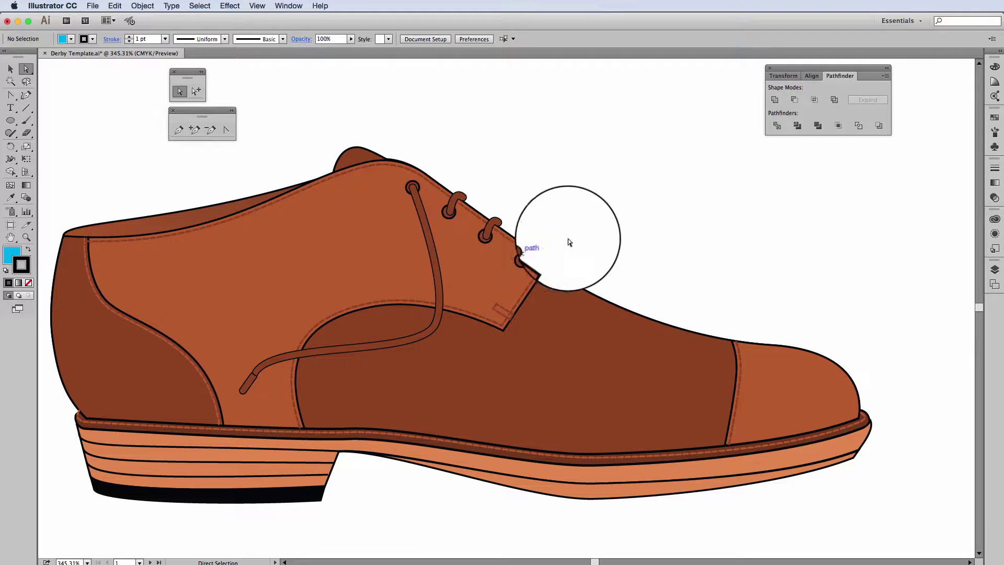
key(space)
click(727, 269)
drag(726, 269, 146, 243)
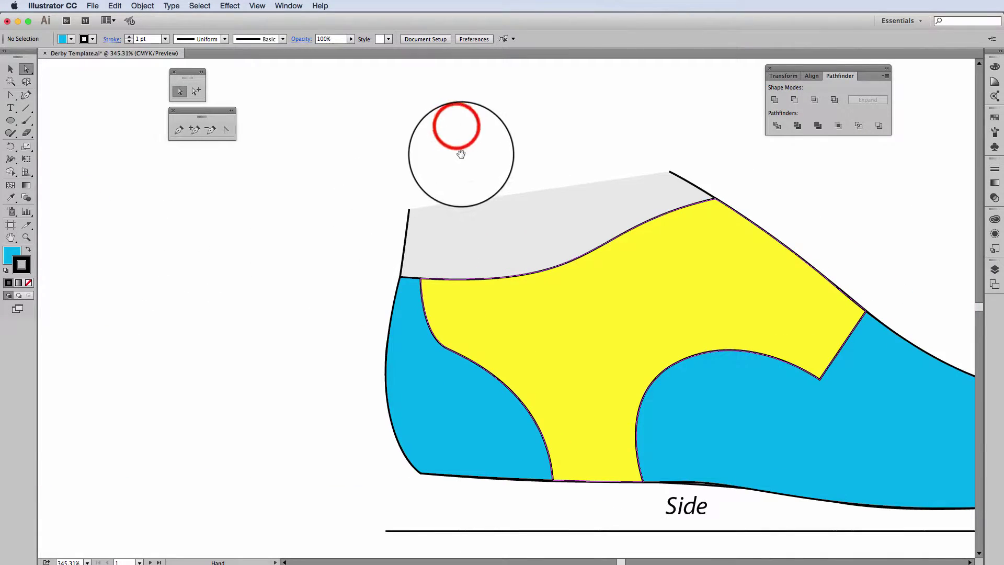
drag(457, 137, 376, 166)
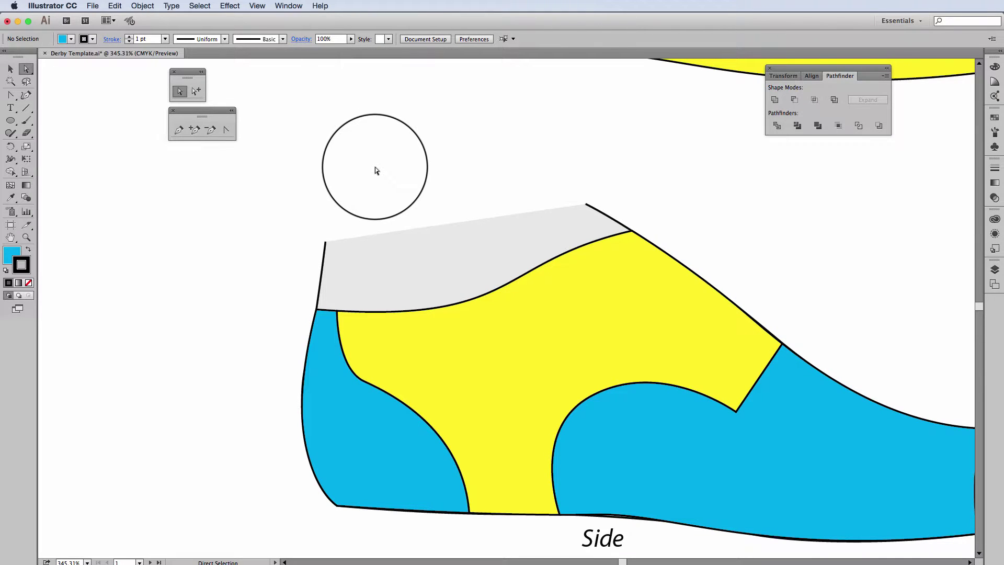
click(180, 91)
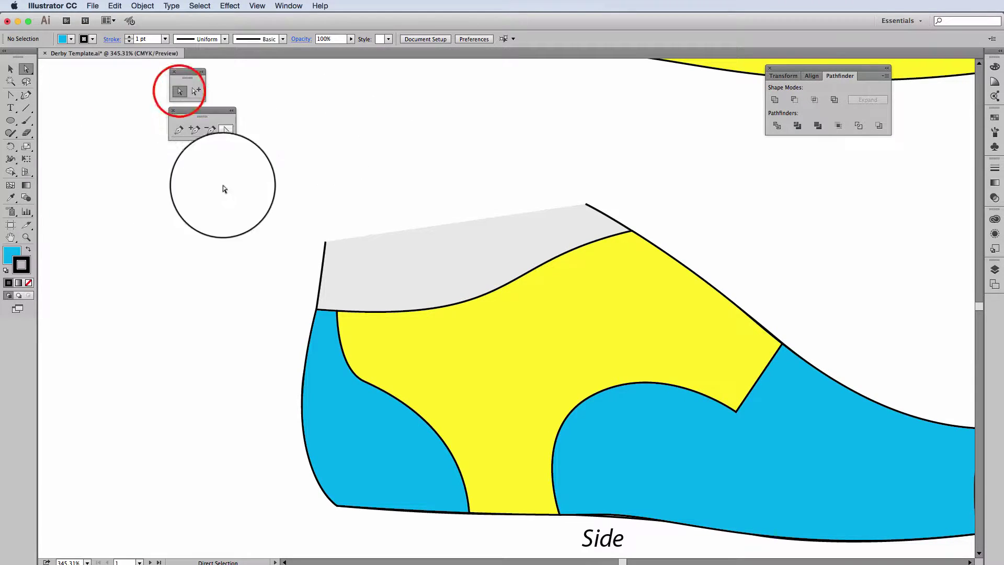
click(751, 319)
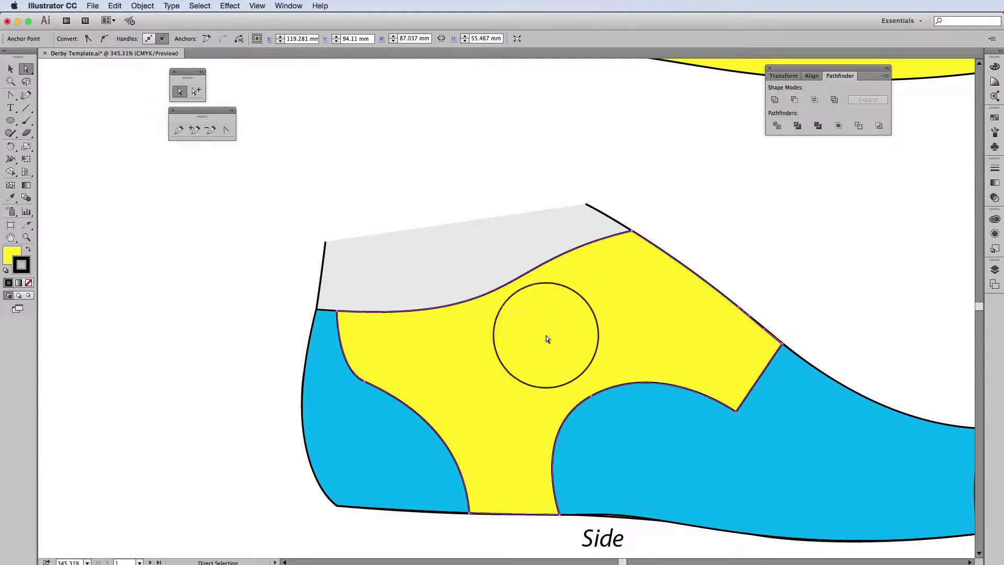
drag(782, 344, 740, 301)
Align the right corner's direction handle along the straight edge
click(782, 344)
click(748, 313)
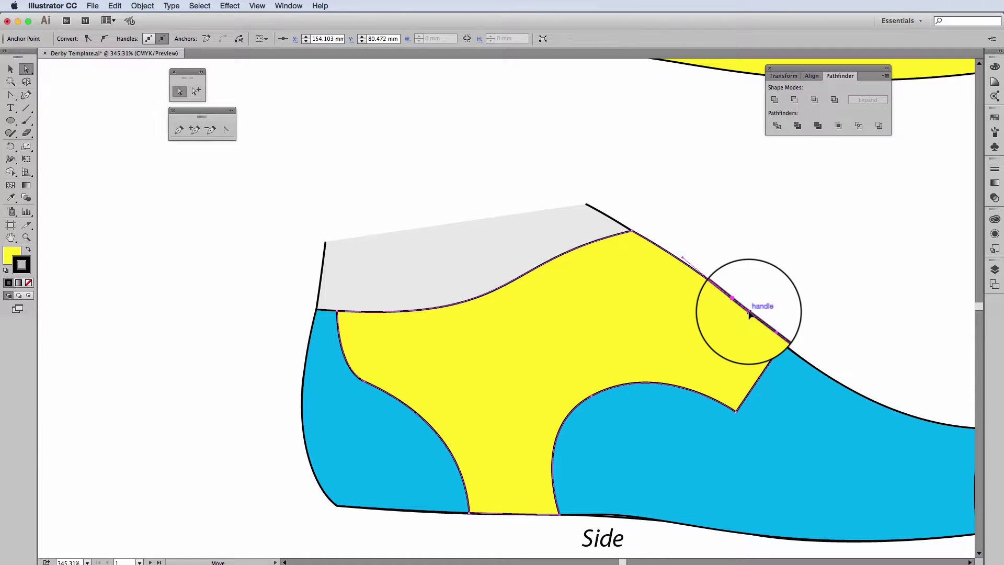
drag(749, 313, 715, 283)
Nudge the yellow piece's top corner onto the collar edge and round it slightly
click(631, 230)
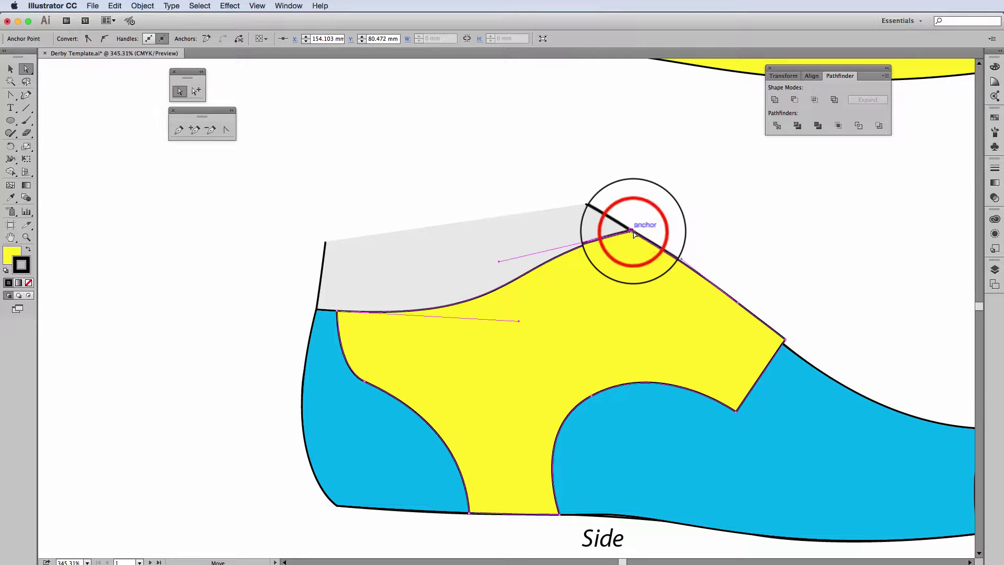
drag(635, 234, 635, 232)
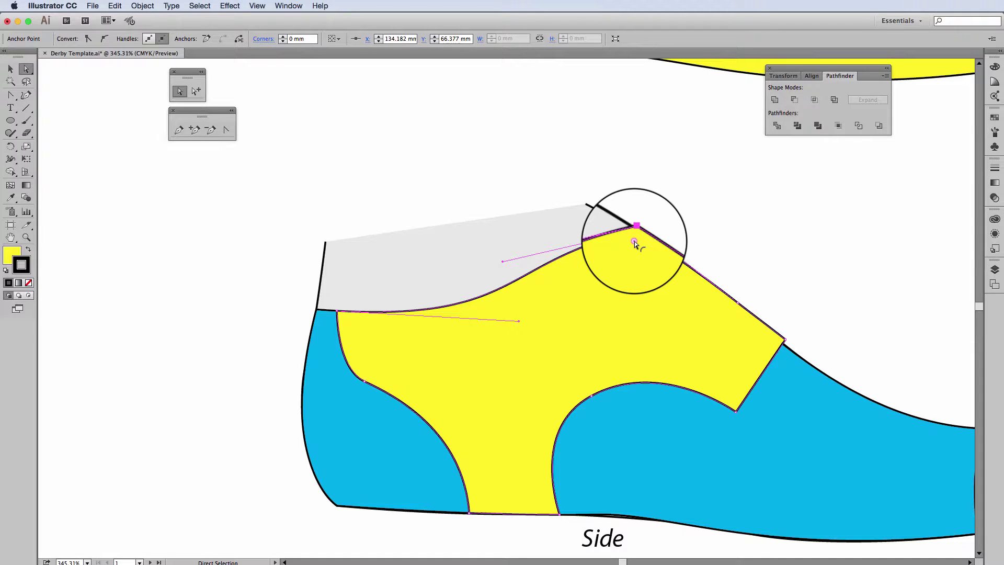
drag(635, 241, 628, 279)
click(681, 221)
mouse_move(601, 418)
mouse_down()
mouse_move(732, 354)
mouse_move(800, 385)
mouse_move(704, 395)
mouse_move(666, 381)
mouse_move(666, 419)
mouse_move(861, 419)
mouse_move(827, 510)
mouse_up()
Select the blue heel and yellow upper pieces and bring up Object > Path > Offset Path
drag(674, 454, 689, 434)
key(v)
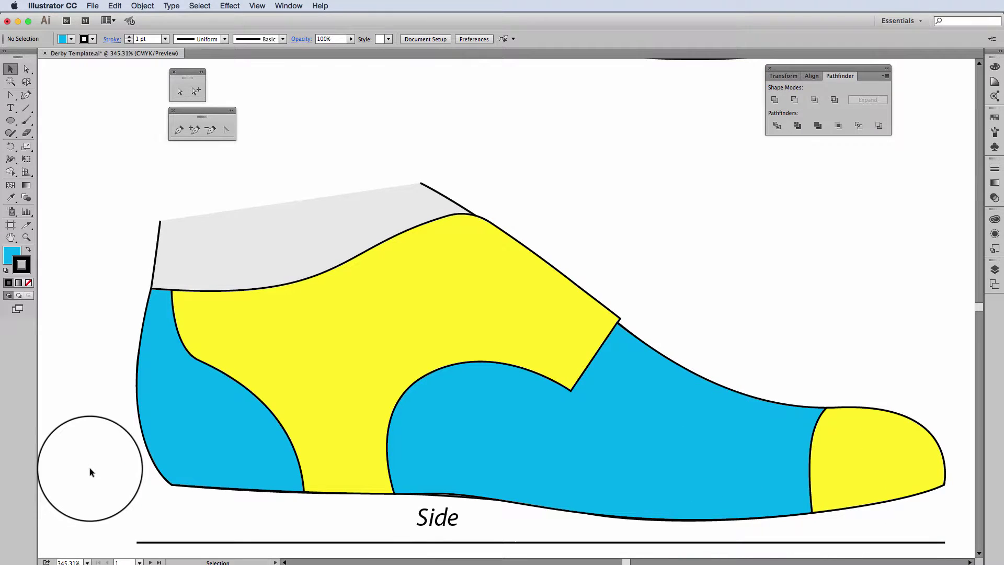
click(212, 403)
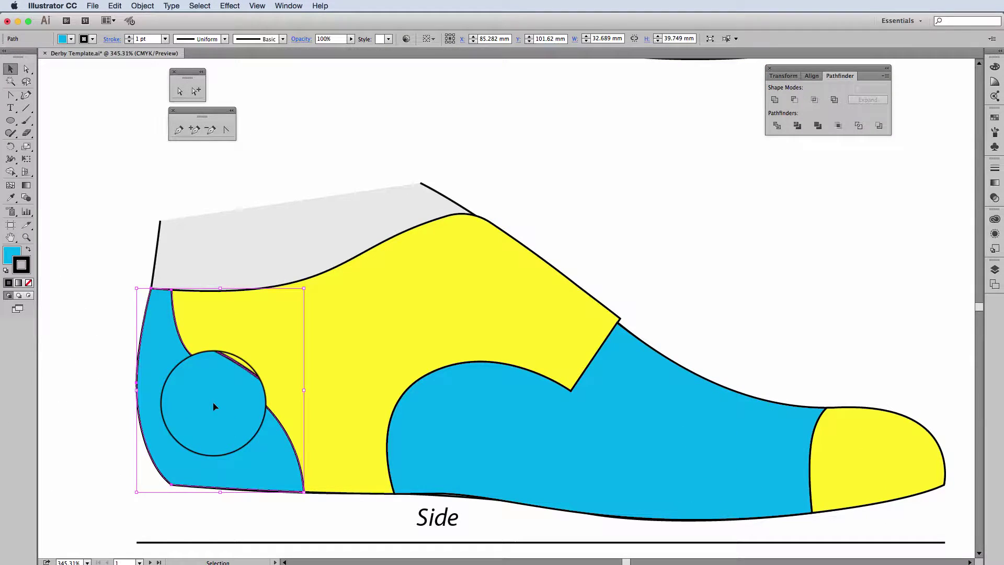
shift+click(393, 333)
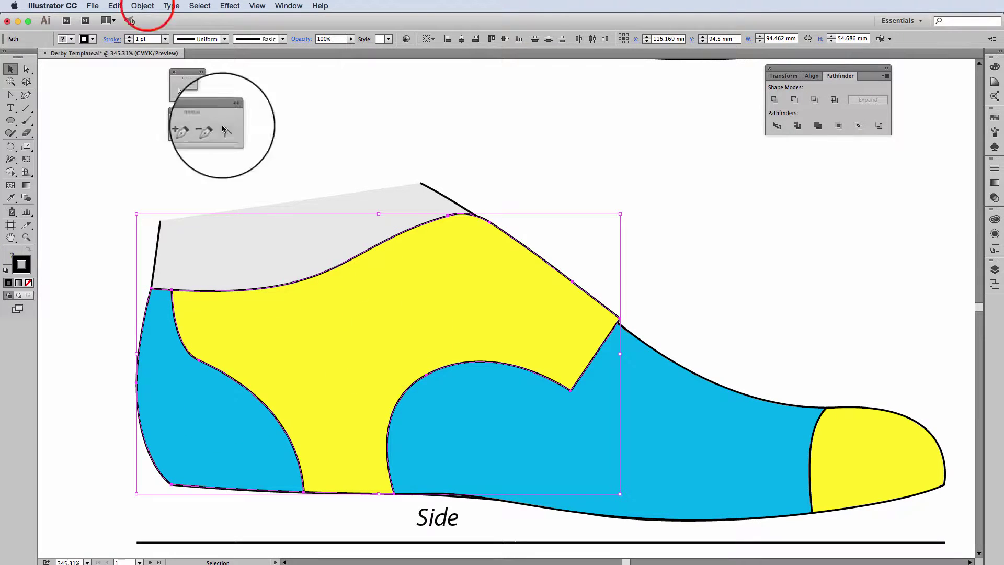
click(142, 5)
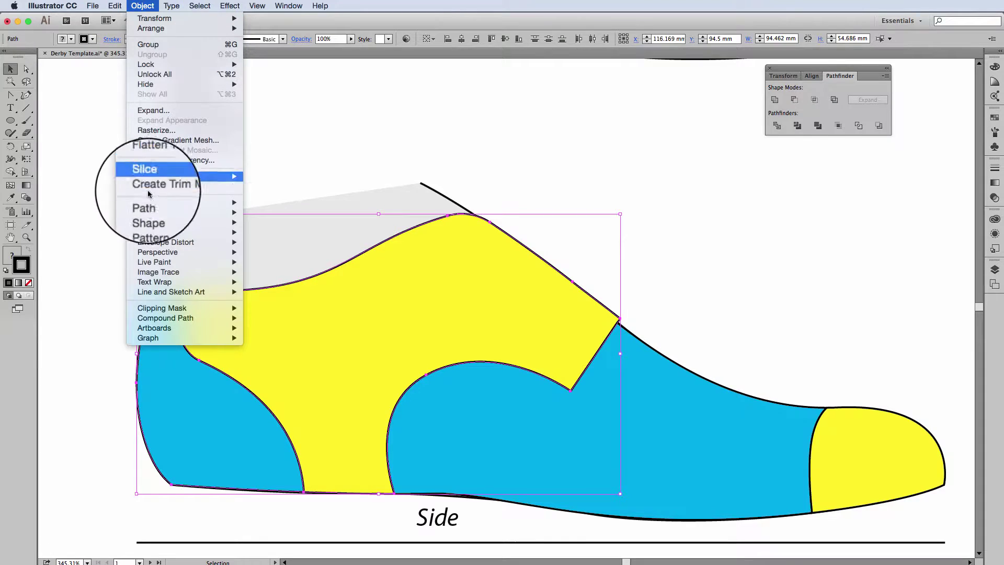
mouse_move(145, 202)
click(300, 238)
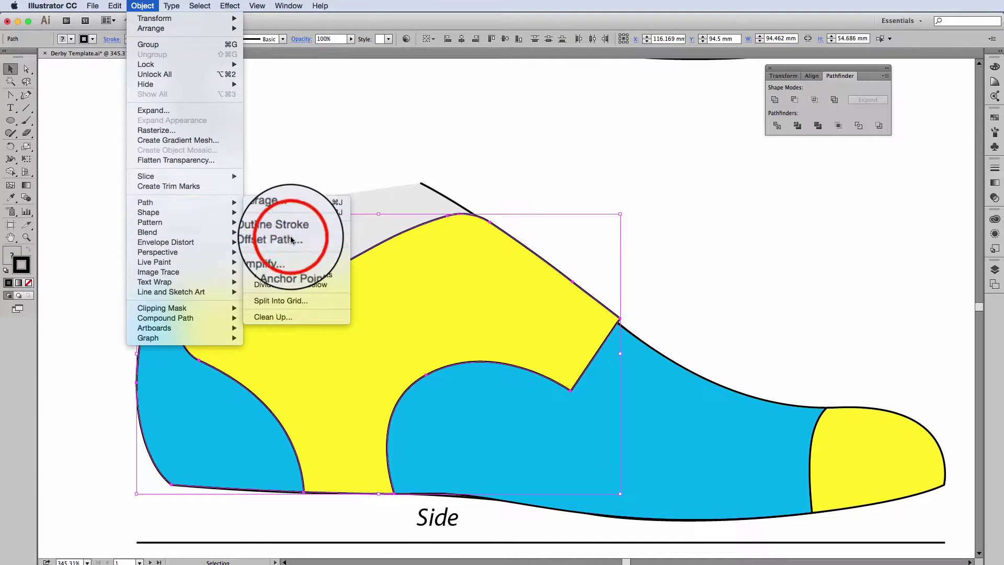
Preview an inward offset of -0.8 mm on both pieces
key(BackSpace)
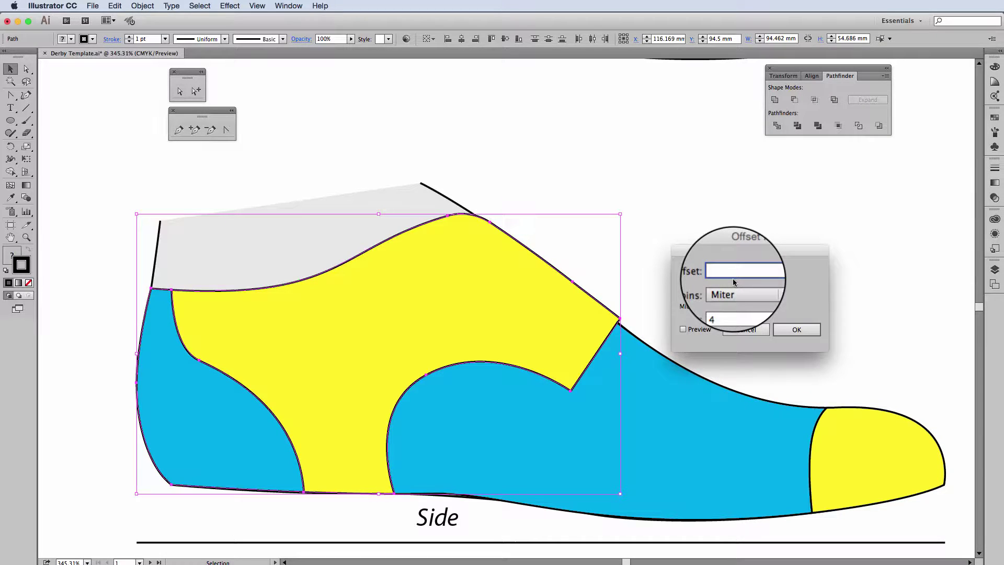
text(-0.8)
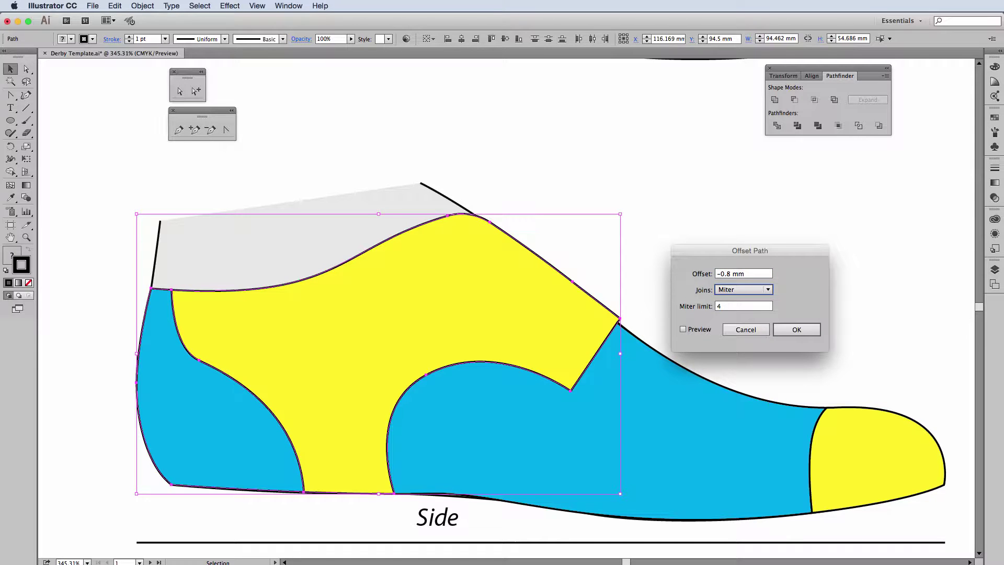
click(683, 330)
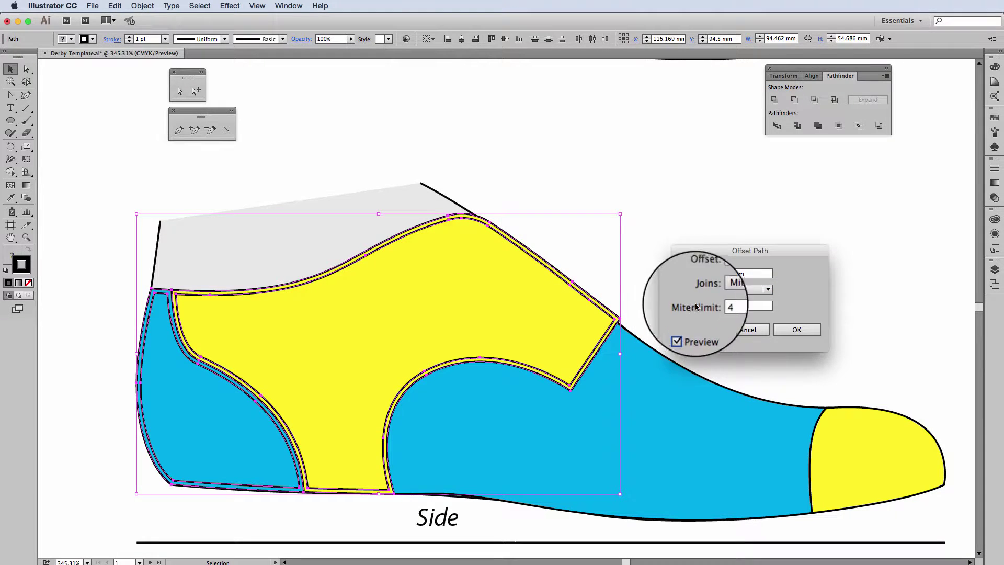
click(716, 274)
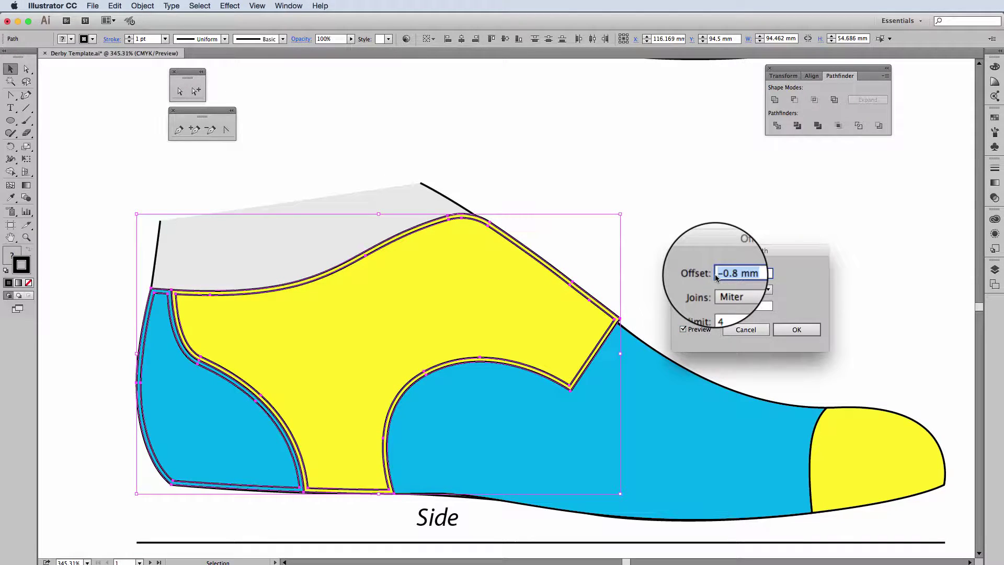
text(10)
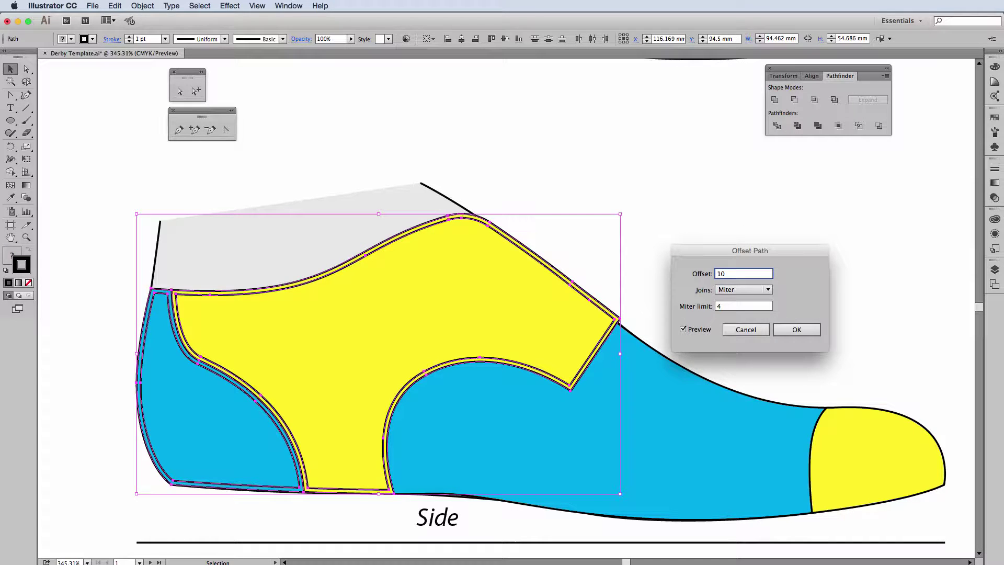
key(Tab)
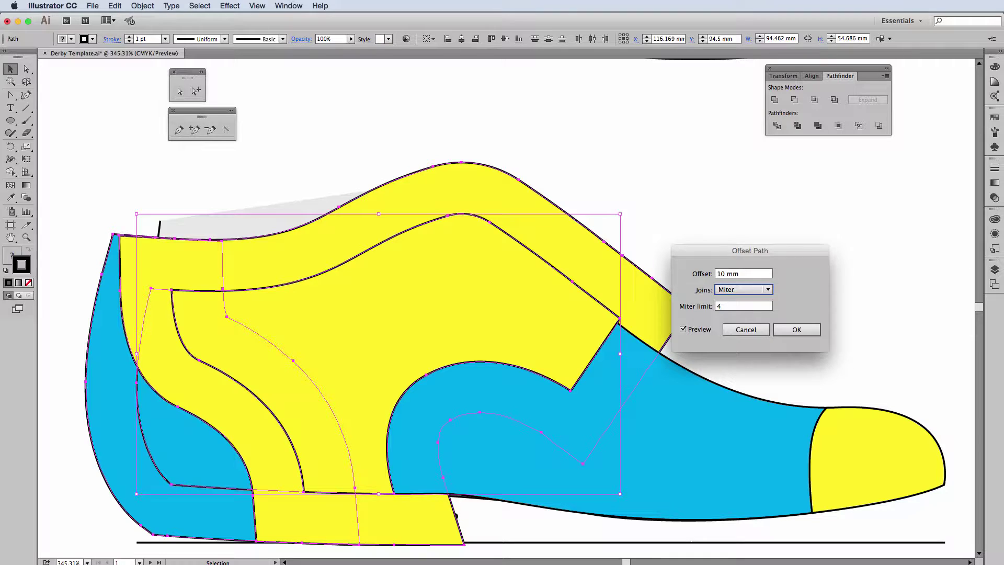
key(shift+Tab)
key(Up)
key(Up)
key(Up)
key(Up)
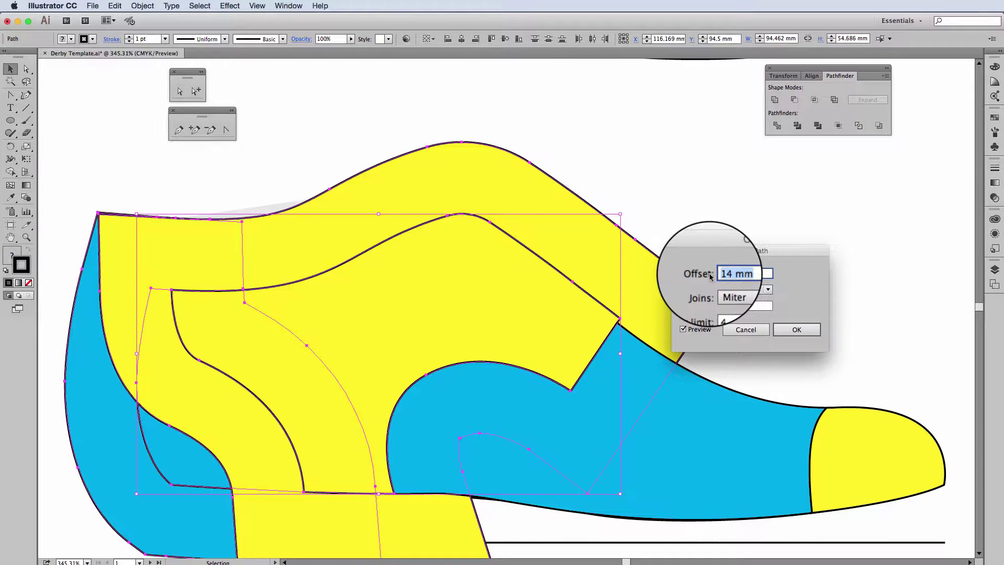
text(-0)
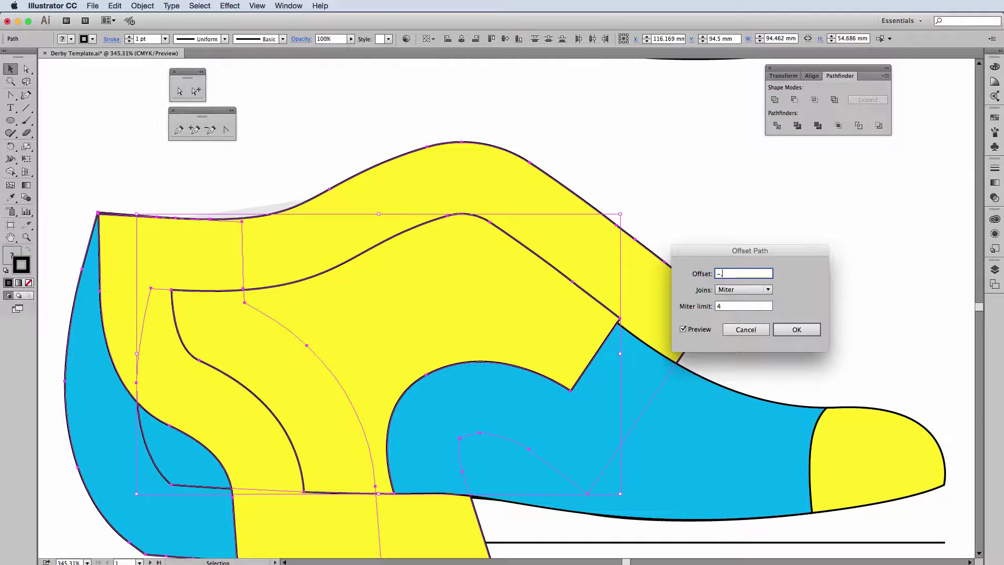
text(.8)
key(Tab)
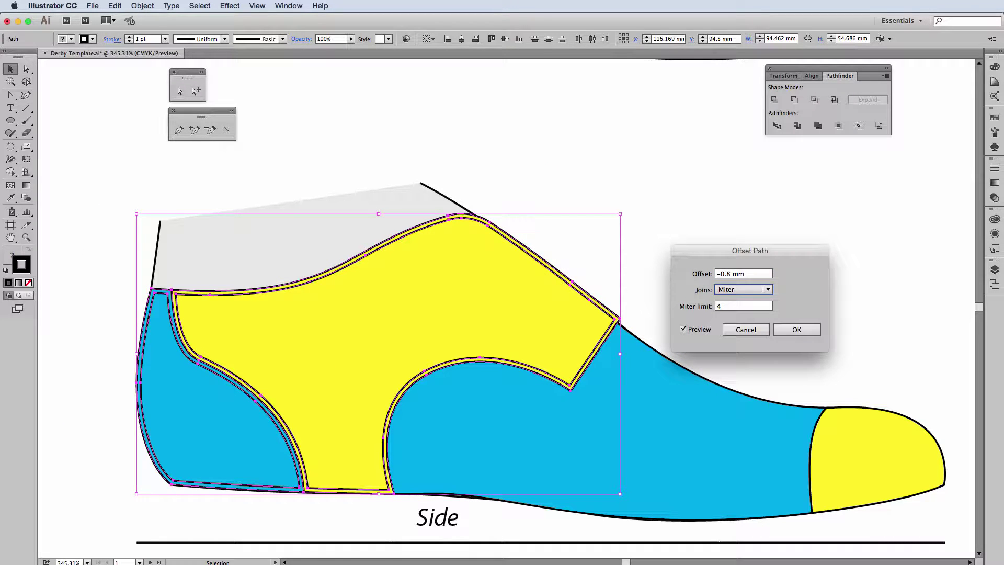
Create the -0.8 mm offset paths and remove their fill
click(796, 330)
click(66, 39)
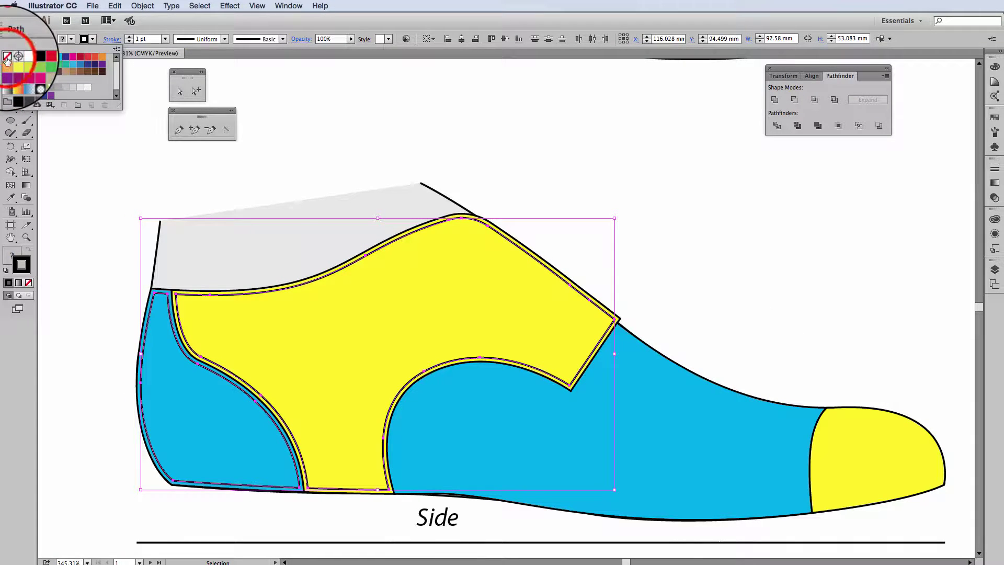
click(6, 57)
click(738, 297)
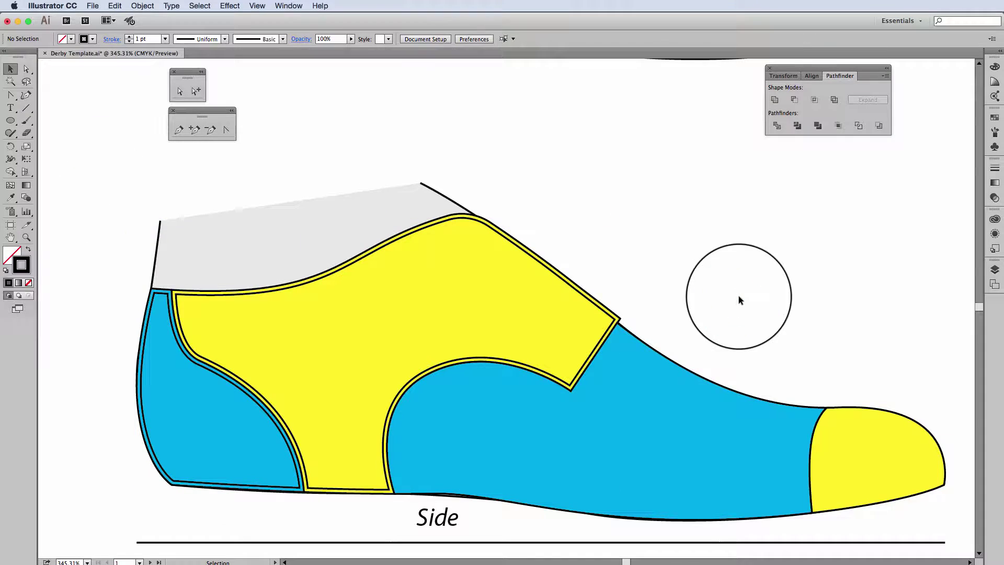
Give the yellow and heel inset stitching paths a red stroke
click(395, 239)
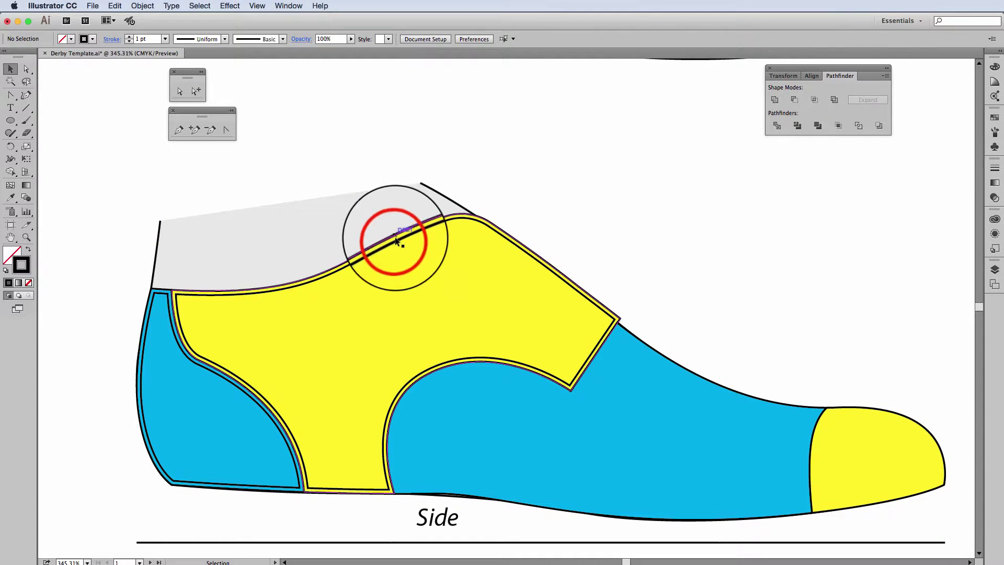
shift+click(167, 313)
click(93, 40)
click(13, 35)
click(350, 131)
click(677, 301)
drag(678, 307, 632, 272)
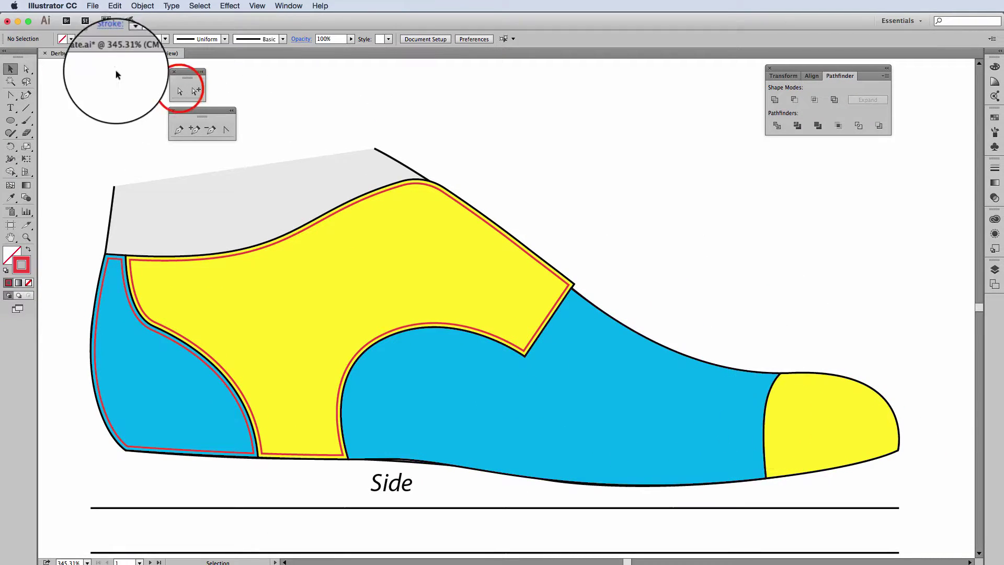
Copy the vamp–toe cap seam segment and paste it in front as a separate path
click(180, 91)
click(773, 397)
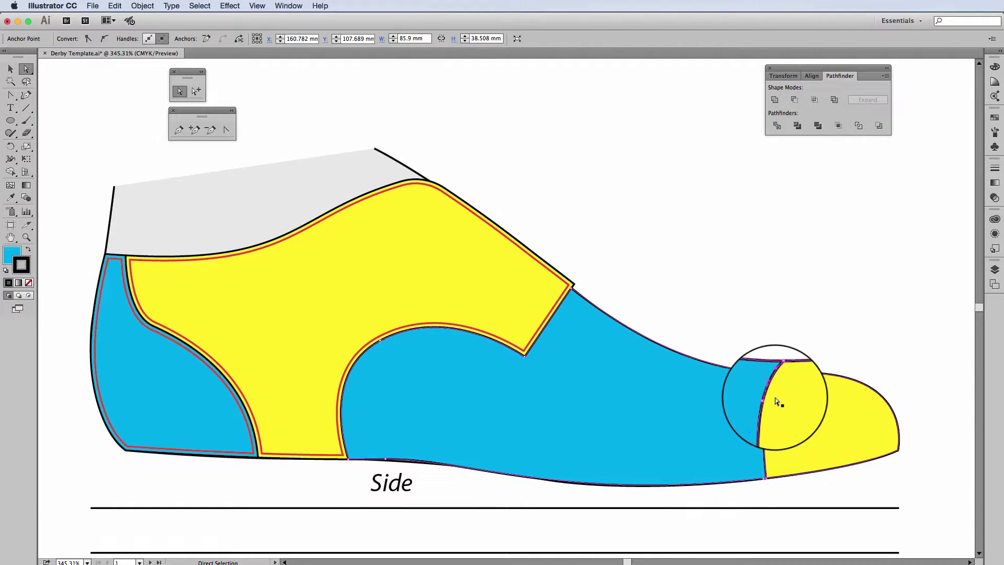
click(766, 398)
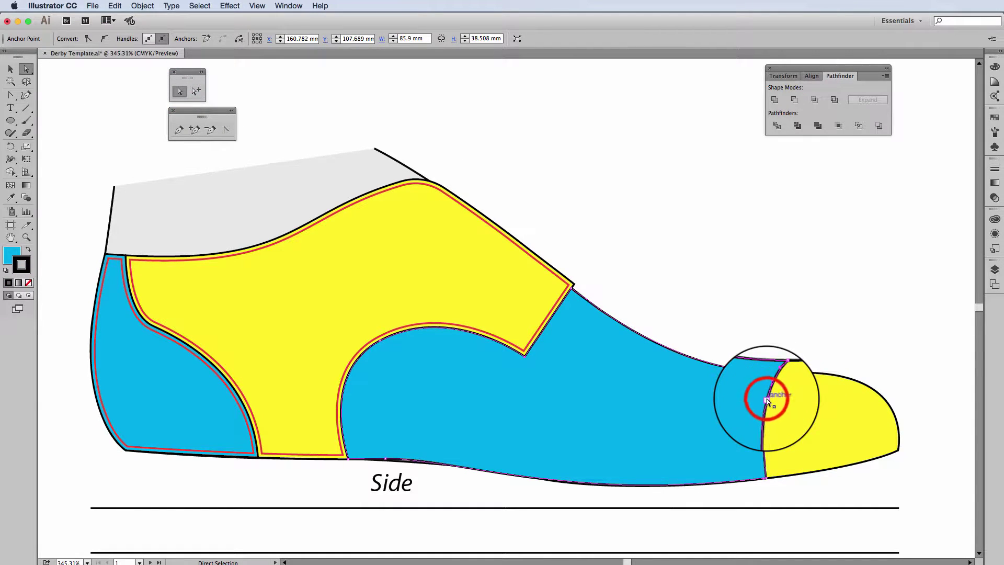
click(114, 6)
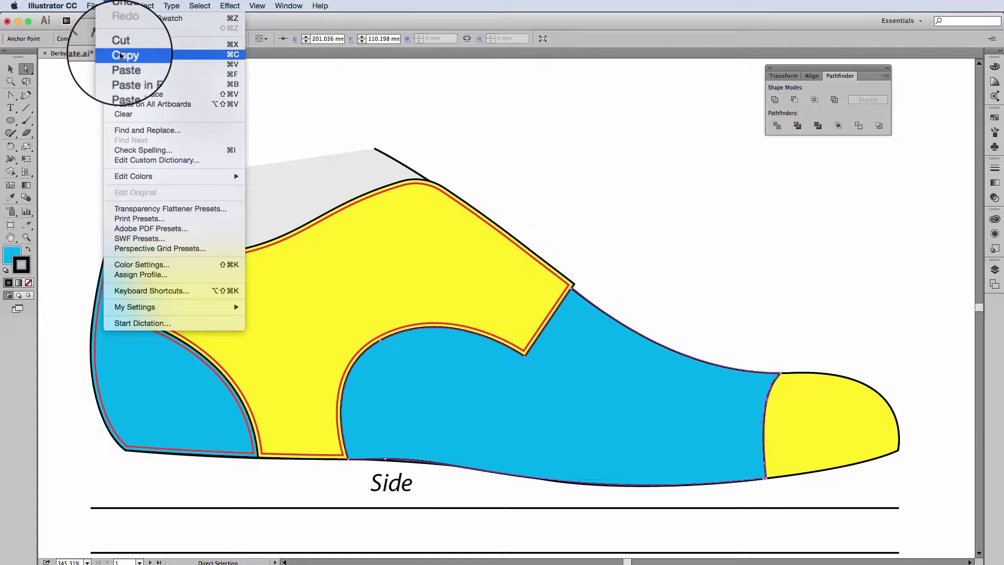
click(114, 5)
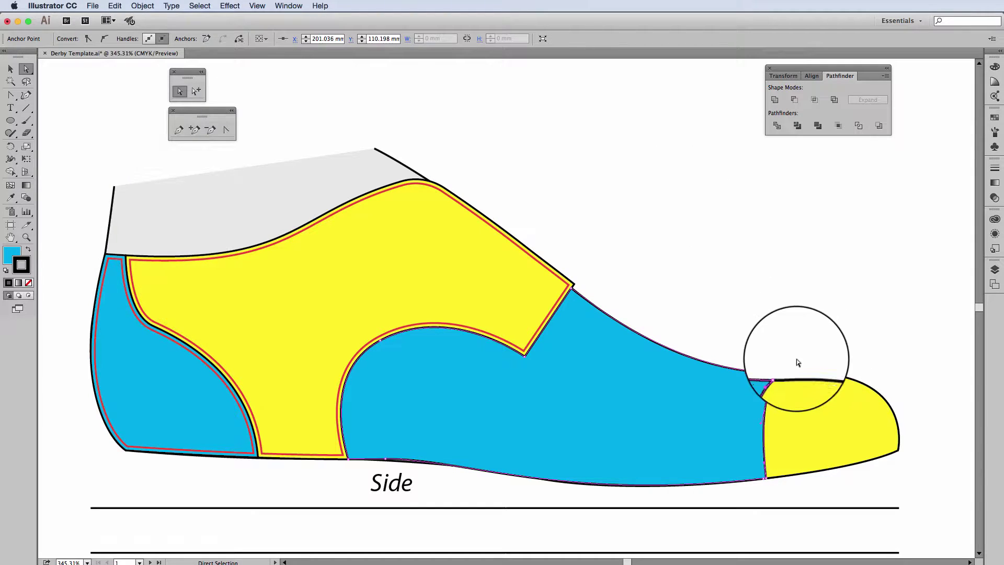
key(super)
key(super+c)
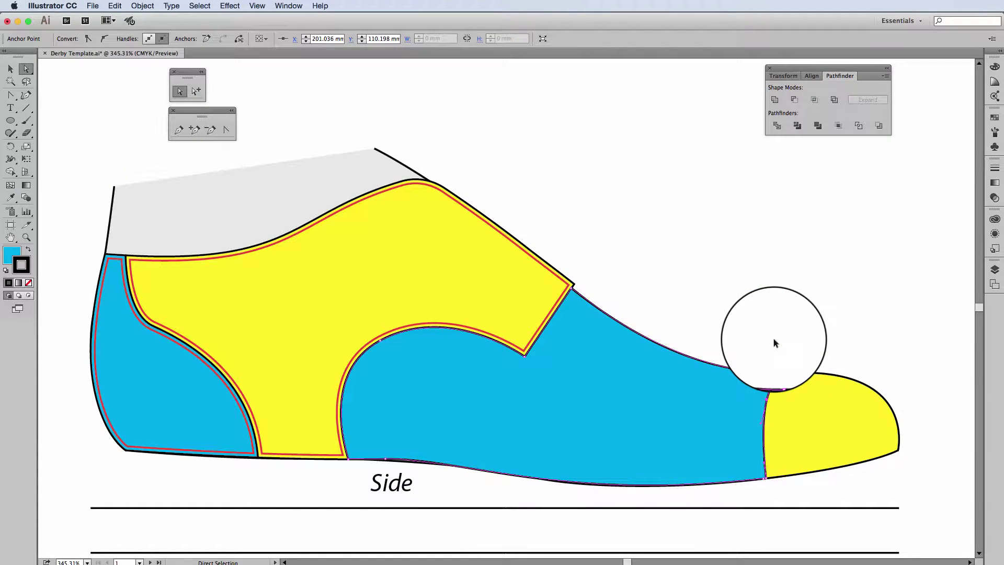
key(super+f)
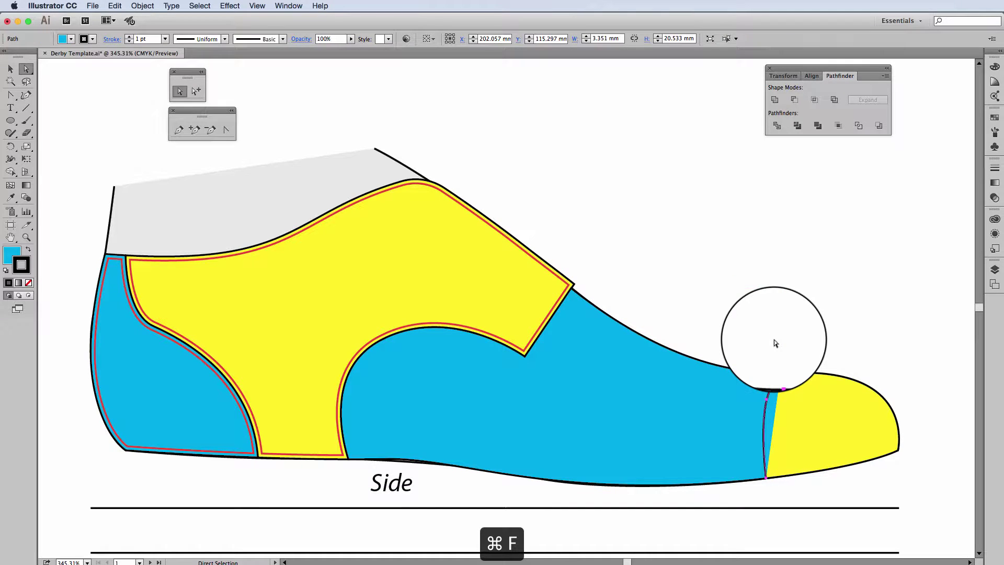
click(792, 374)
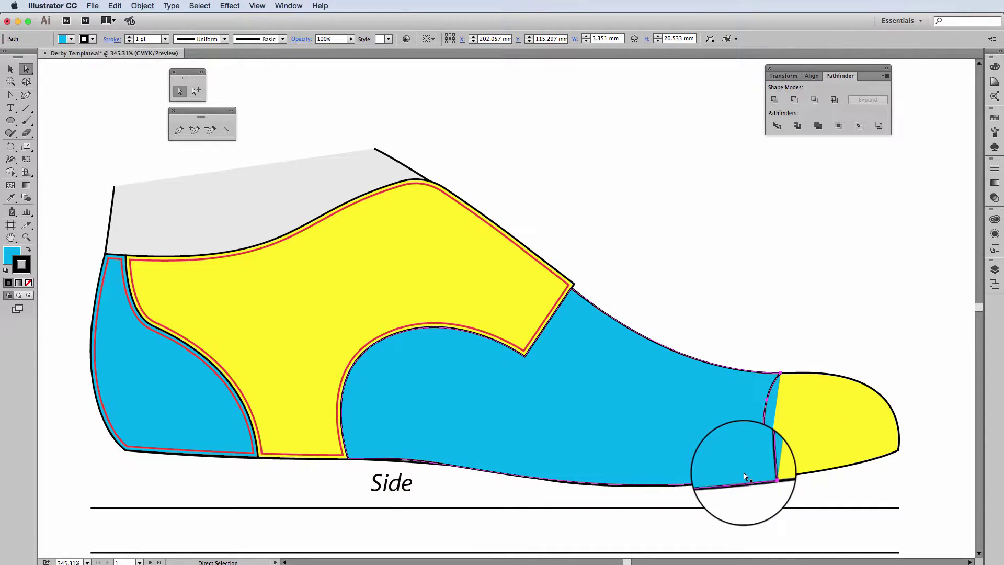
click(780, 374)
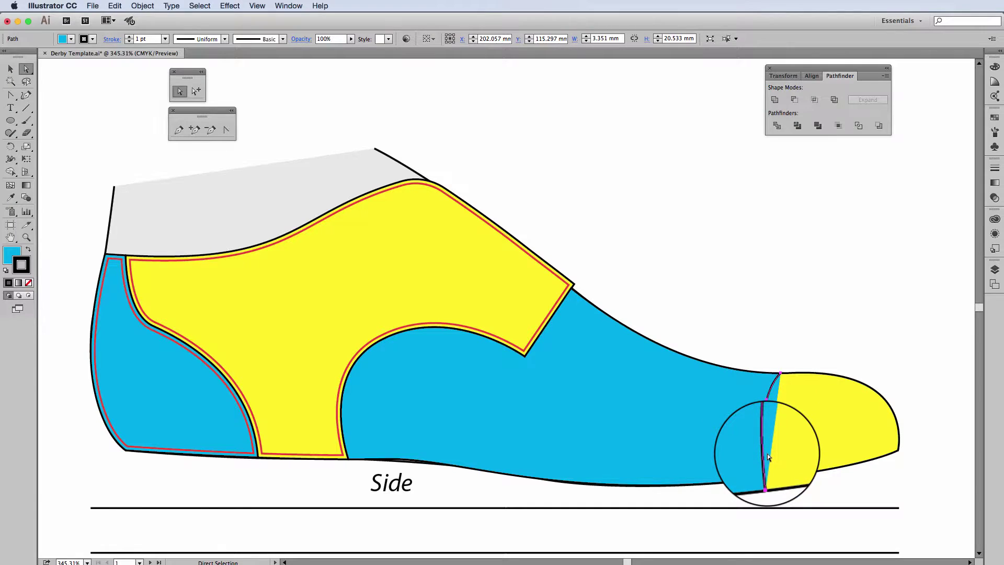
click(10, 69)
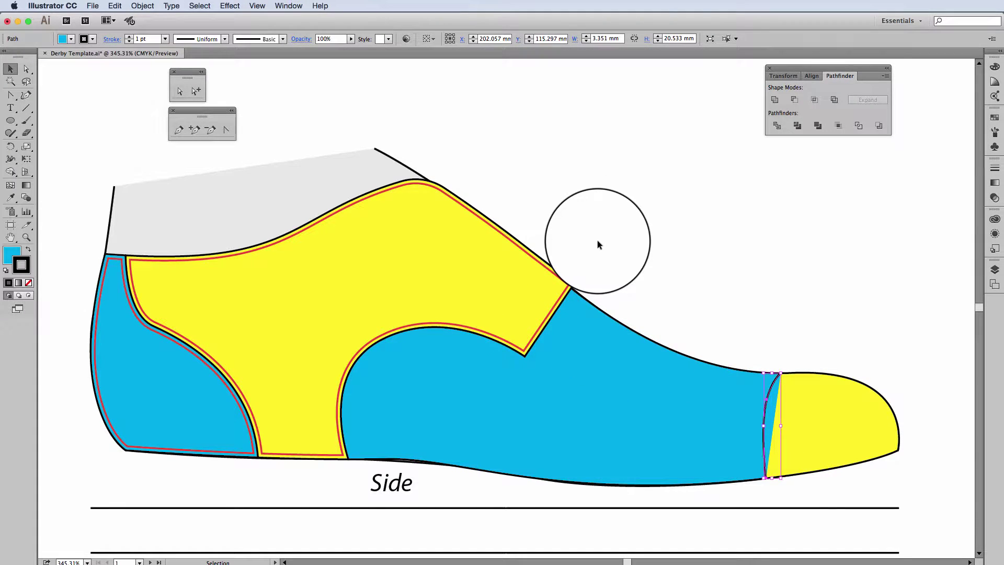
Set the keyboard increment to 0.8 mm and nudge the seam copy right onto the toe cap
key(super+k)
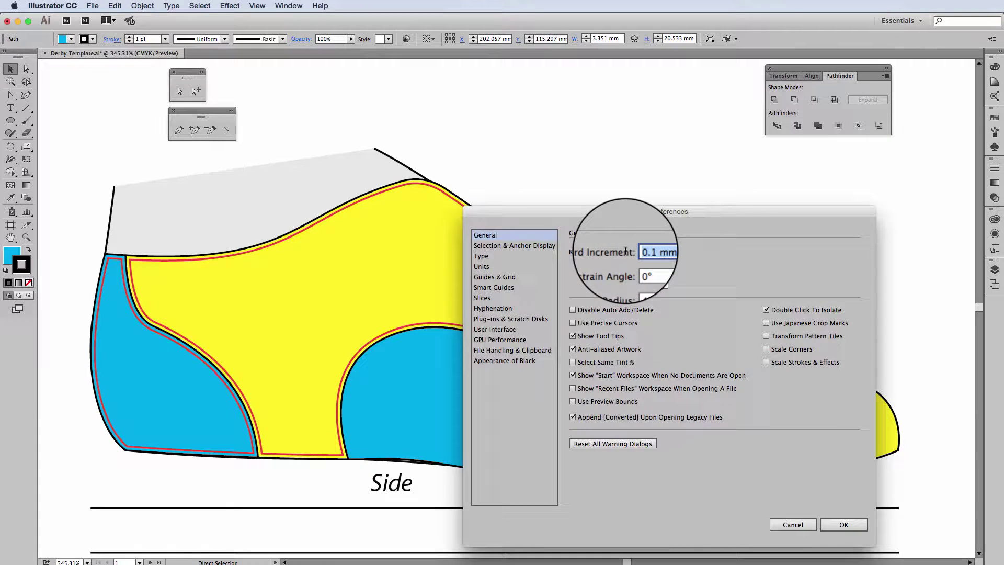
key(BackSpace)
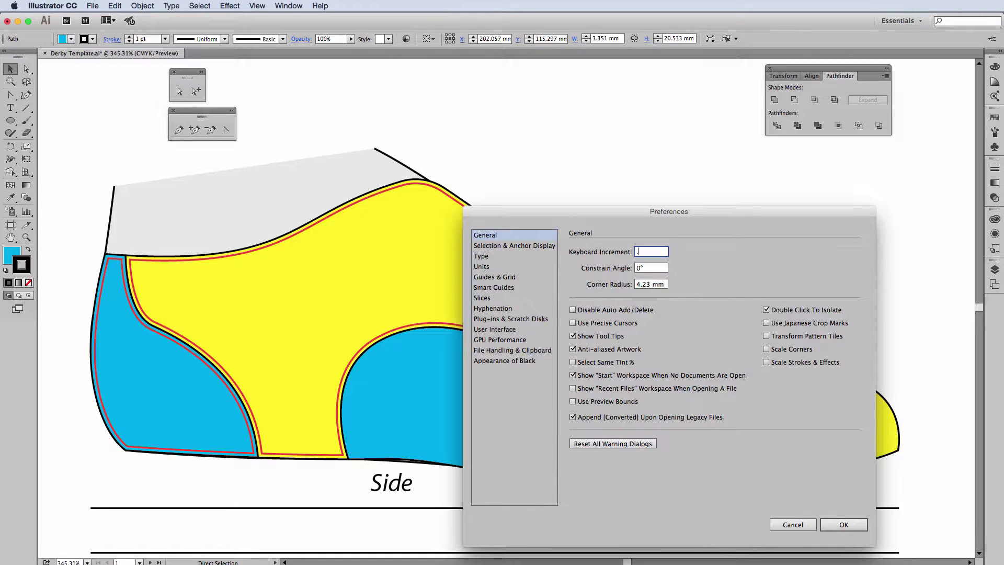
click(835, 524)
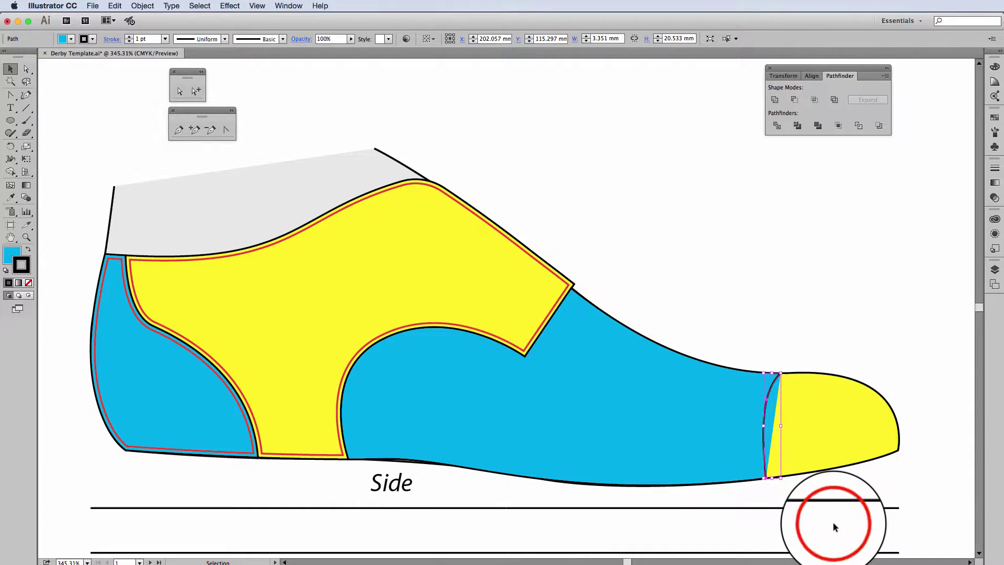
key(Right)
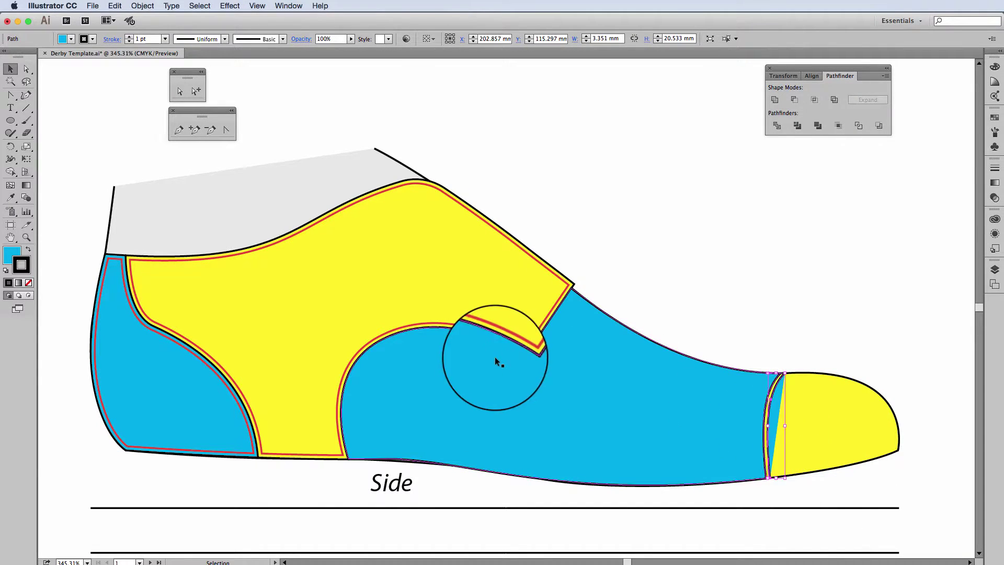
Eyedropper the red stitching style onto the seam copy
click(10, 198)
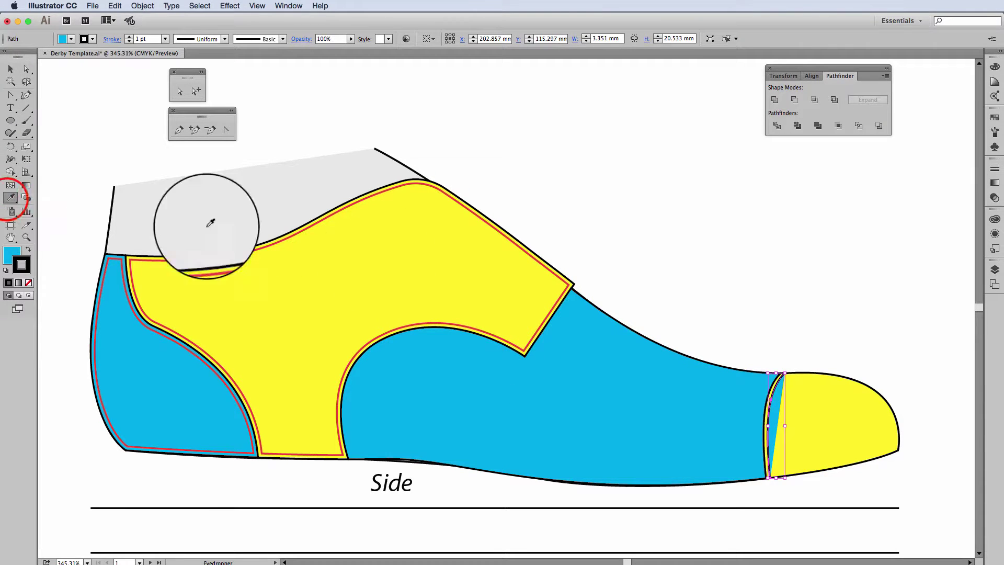
click(557, 302)
key(v)
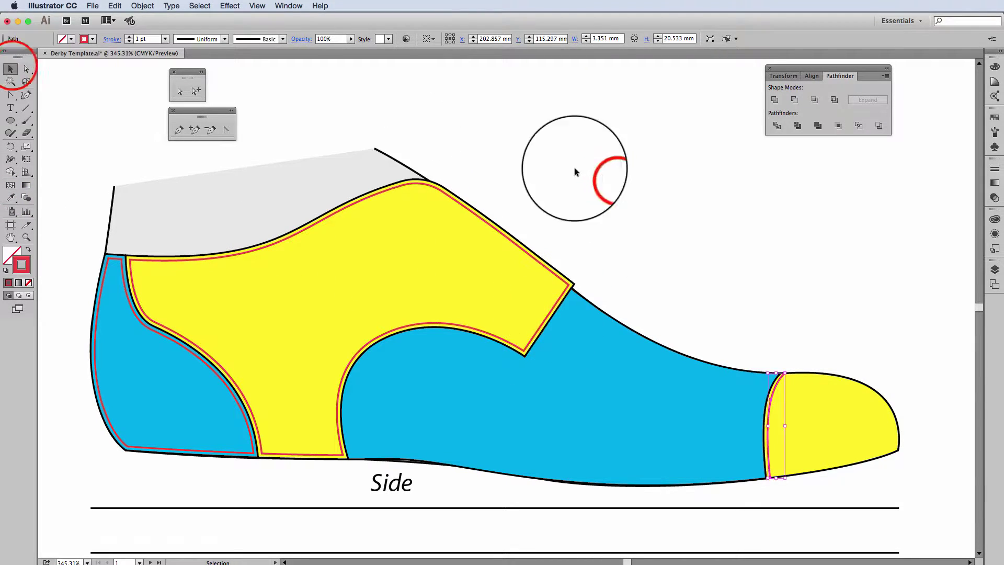
click(594, 173)
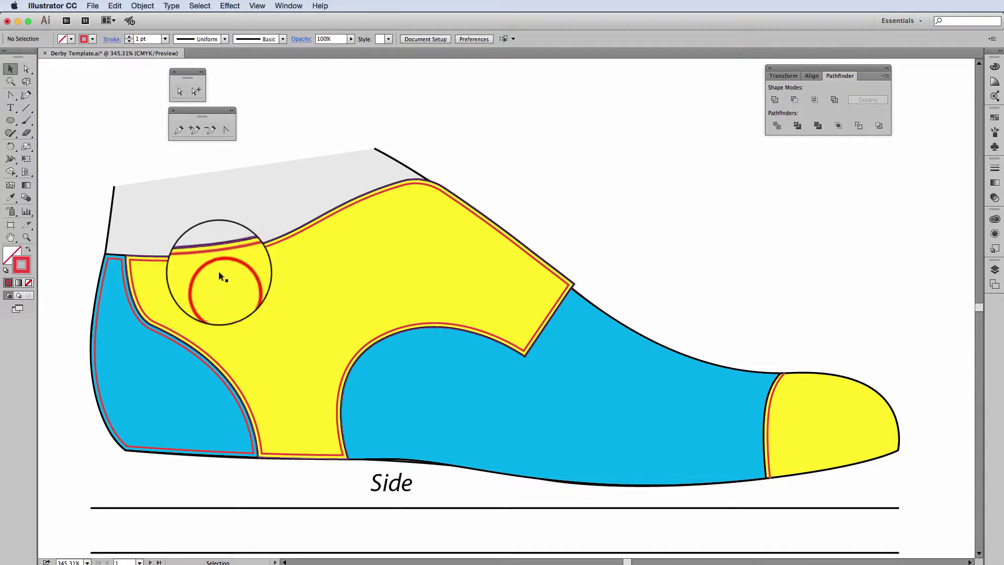
Select and delete the stitch segments along the sole edge and the heel's back and bottom
scroll(220, 289, down, 2)
scroll(220, 289, left, 2)
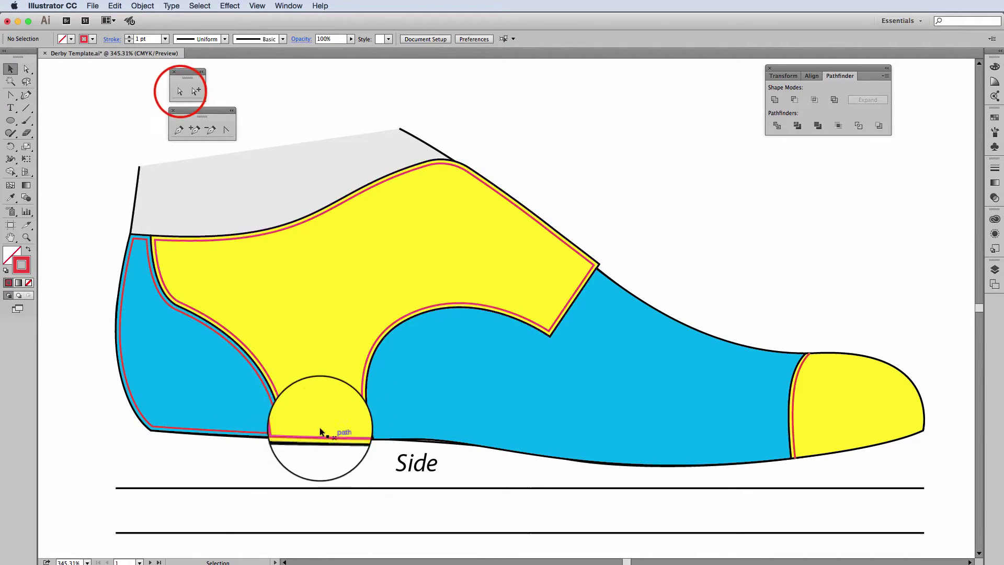
click(181, 93)
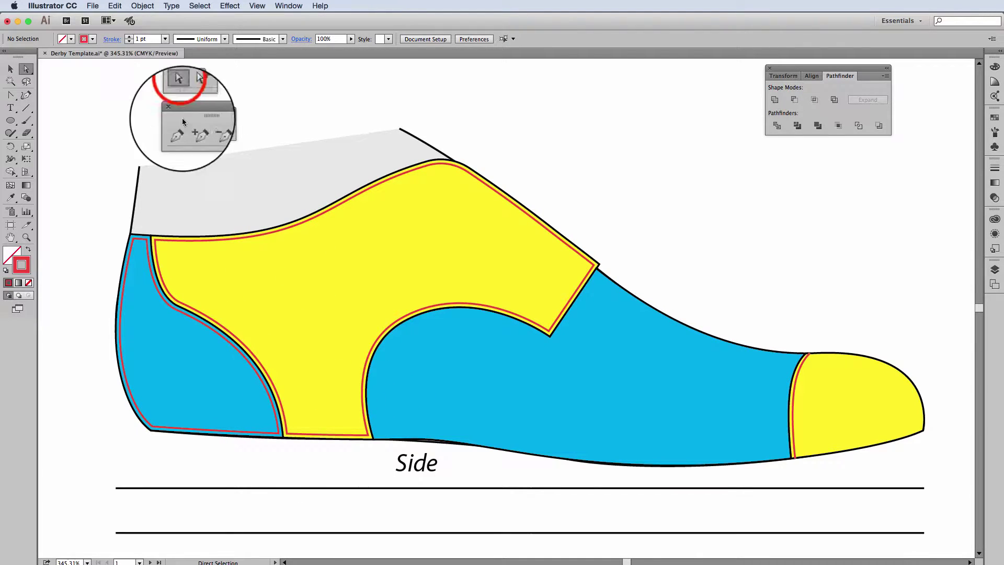
click(287, 432)
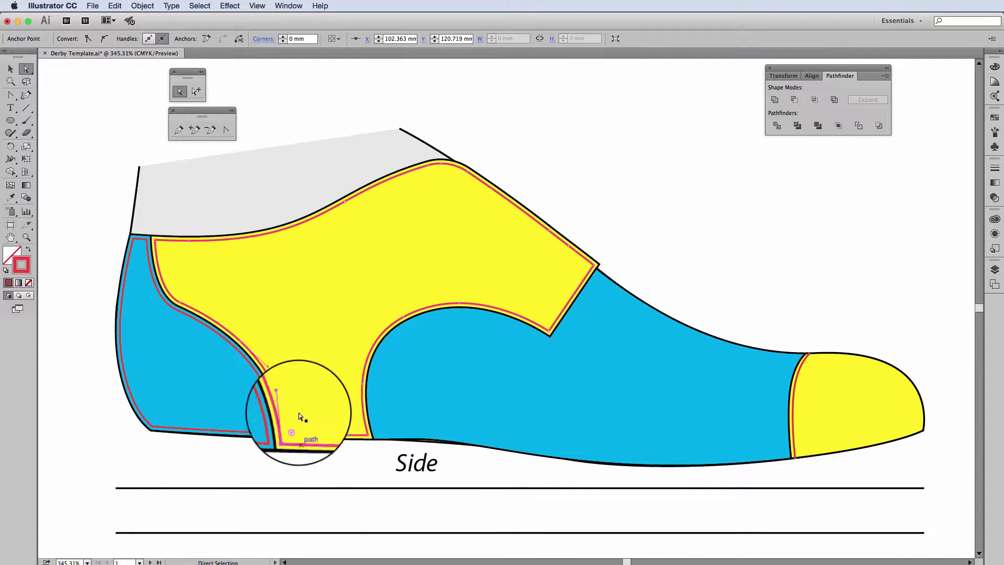
click(240, 341)
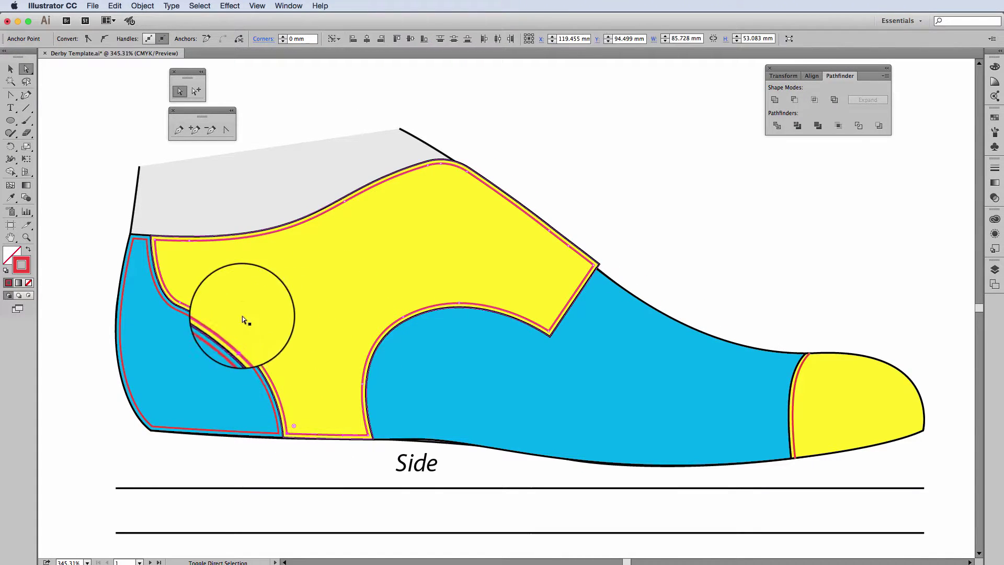
click(180, 302)
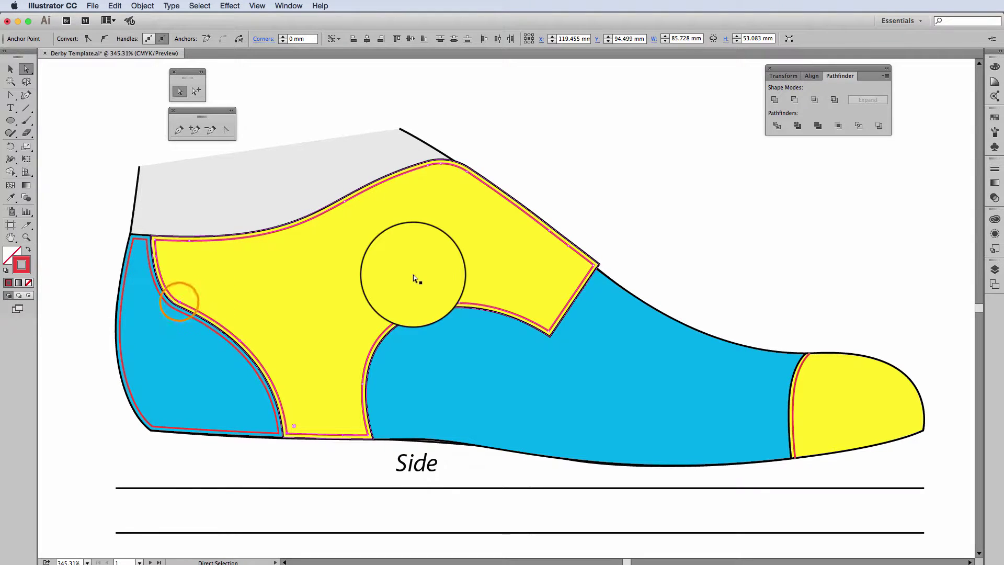
click(413, 277)
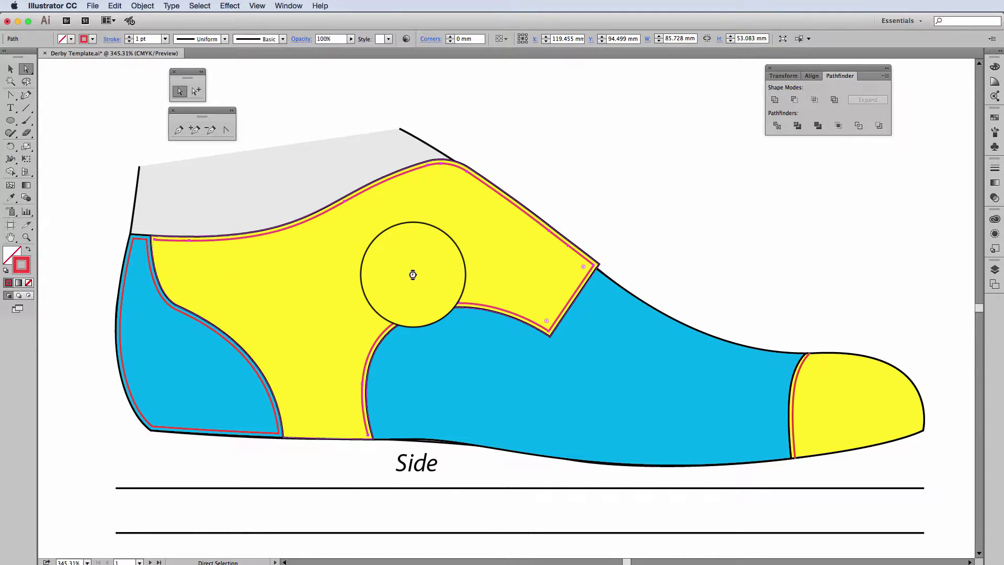
click(153, 425)
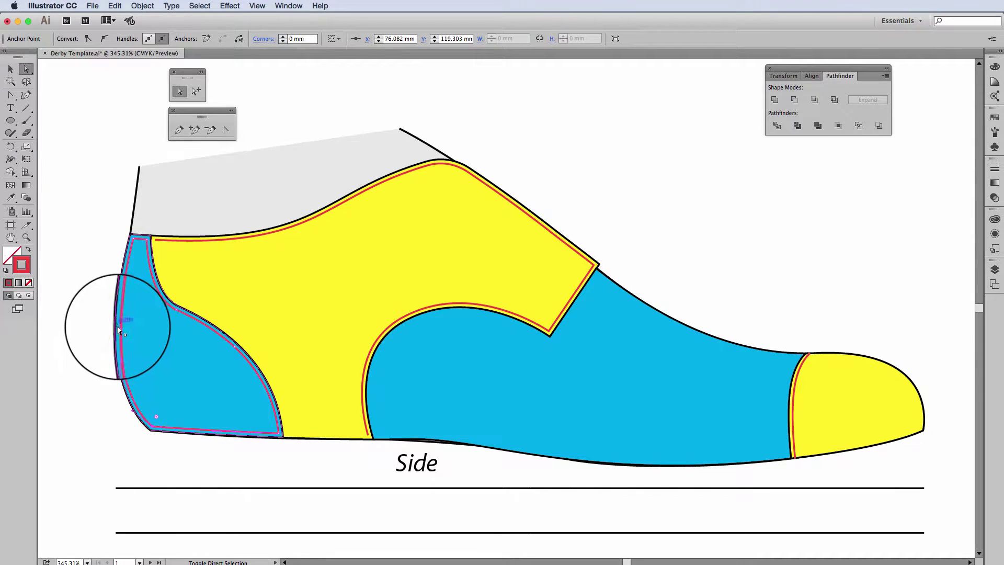
shift+click(133, 239)
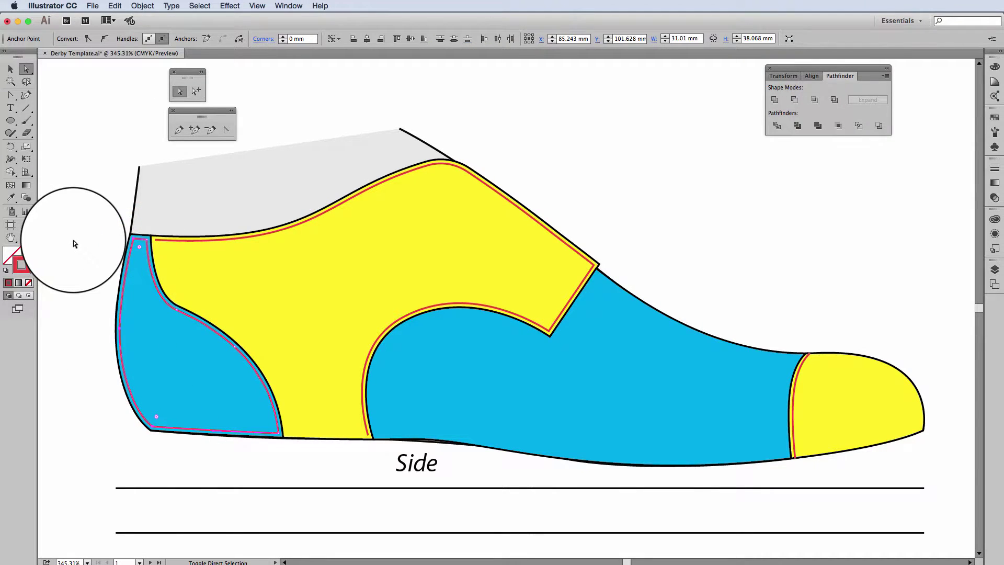
click(74, 240)
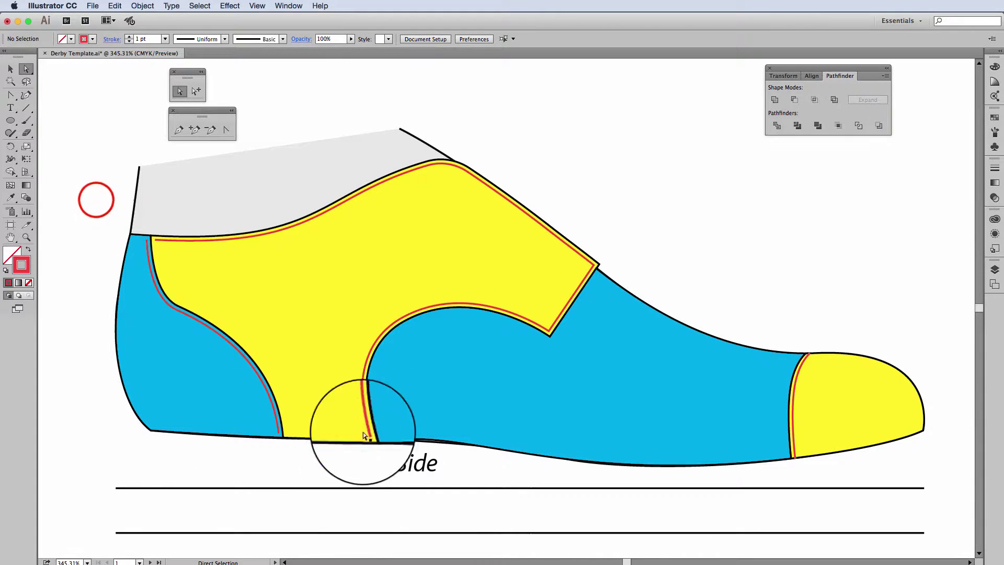
Try extending the red stitch's top end on the zoomed-in heel seam, then undo the stray piece
key(z)
drag(94, 202, 233, 302)
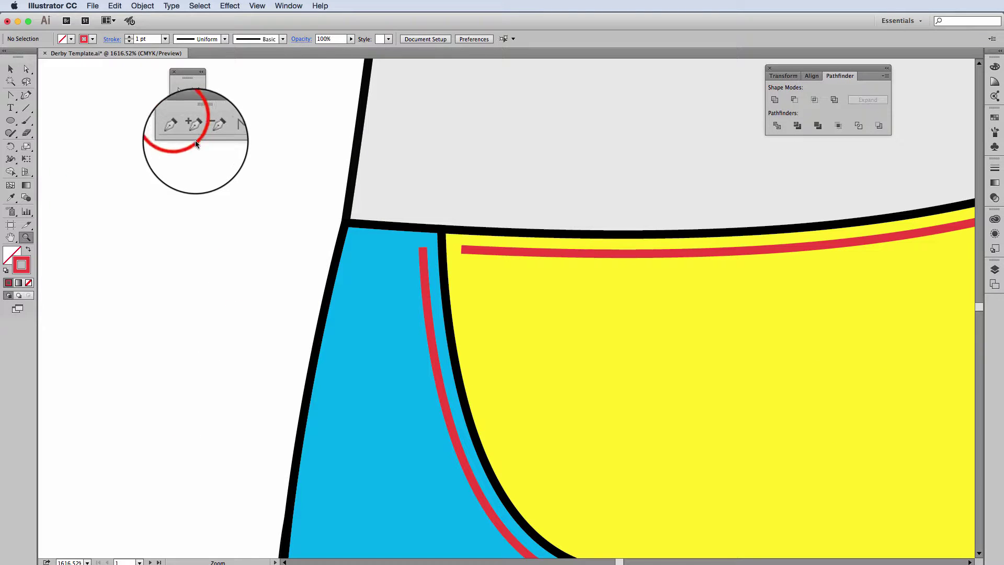
click(180, 126)
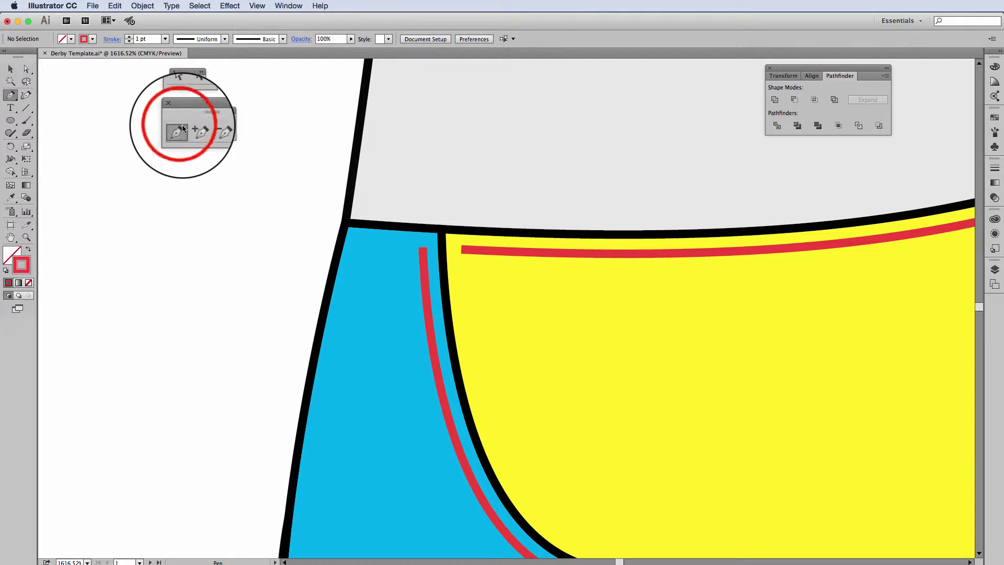
click(424, 250)
click(422, 230)
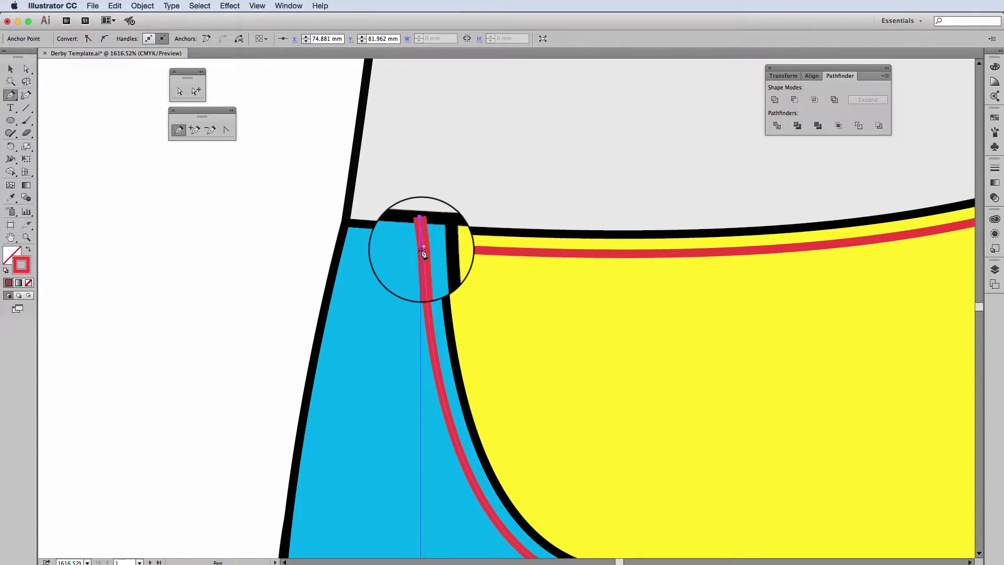
key(super+z)
Extend the red stitch's bottom end down to the blue panel's bottom edge
scroll(424, 272, down, 10)
click(557, 327)
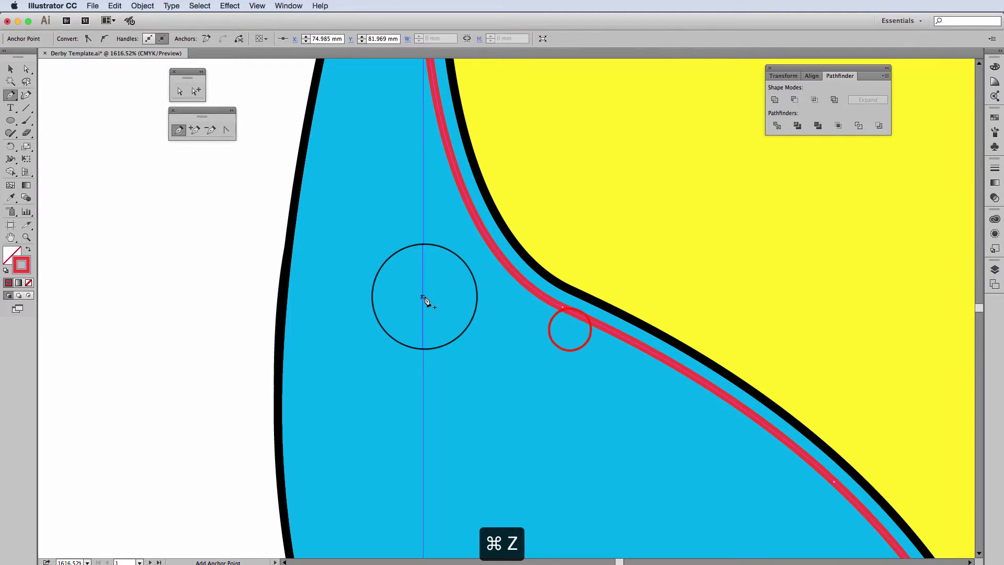
drag(597, 334, 403, 235)
scroll(556, 350, down, 8)
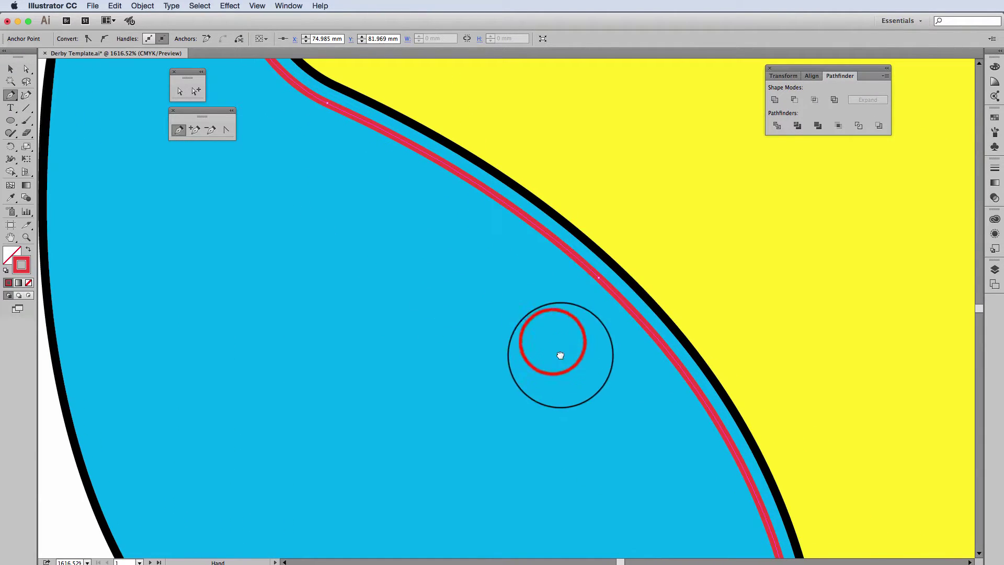
drag(556, 349, 528, 269)
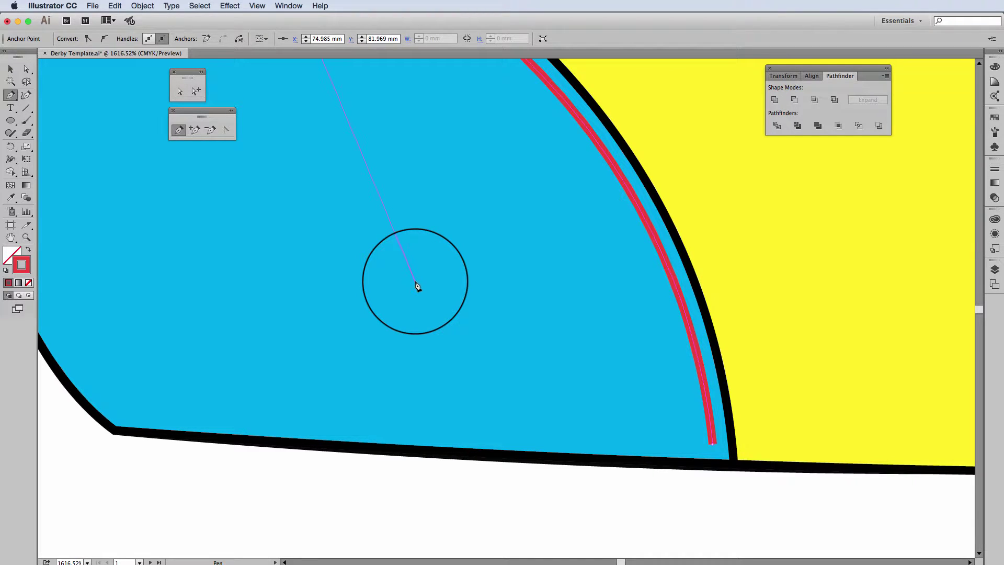
super+click(417, 285)
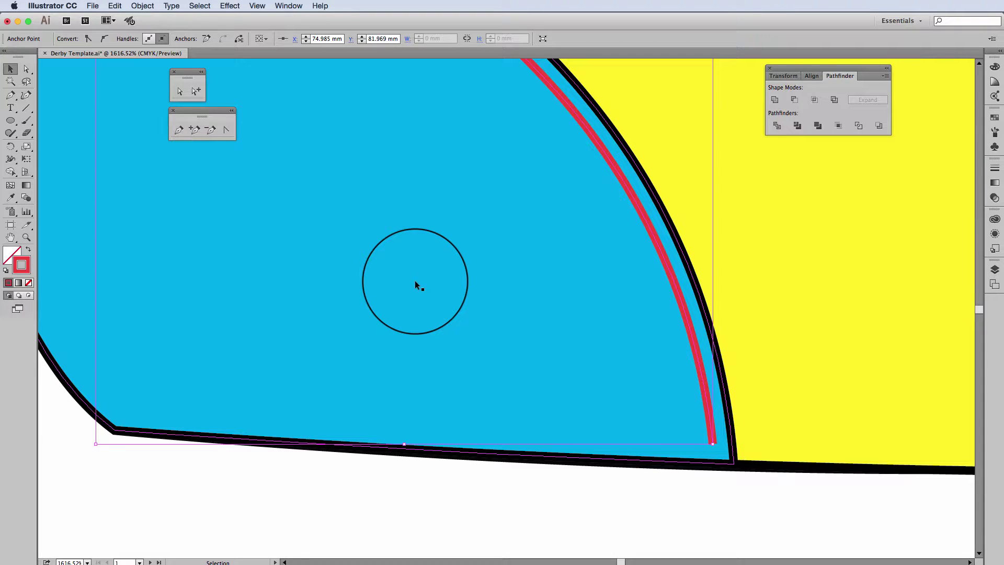
key(super+shift+a)
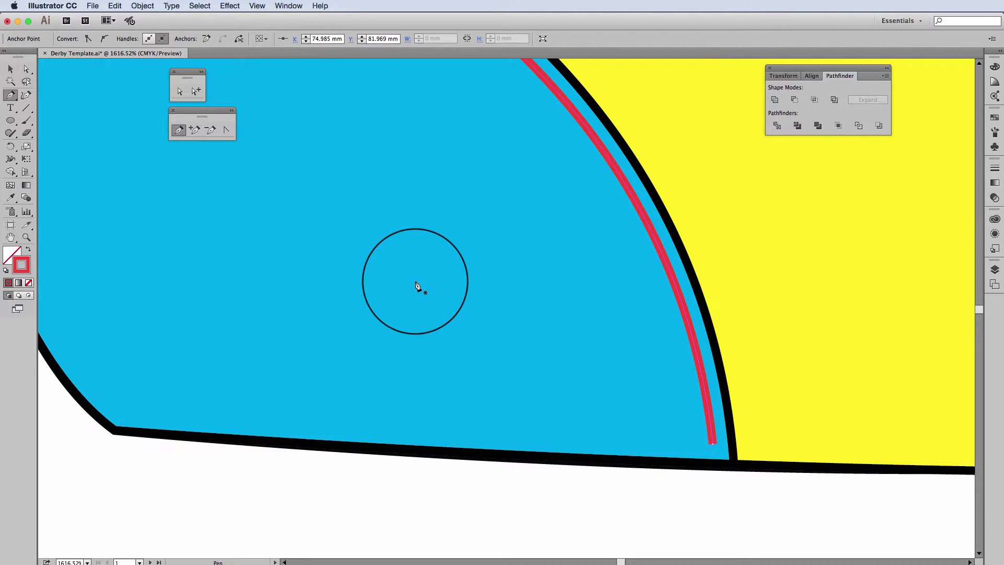
scroll(417, 285, down, 3)
click(713, 372)
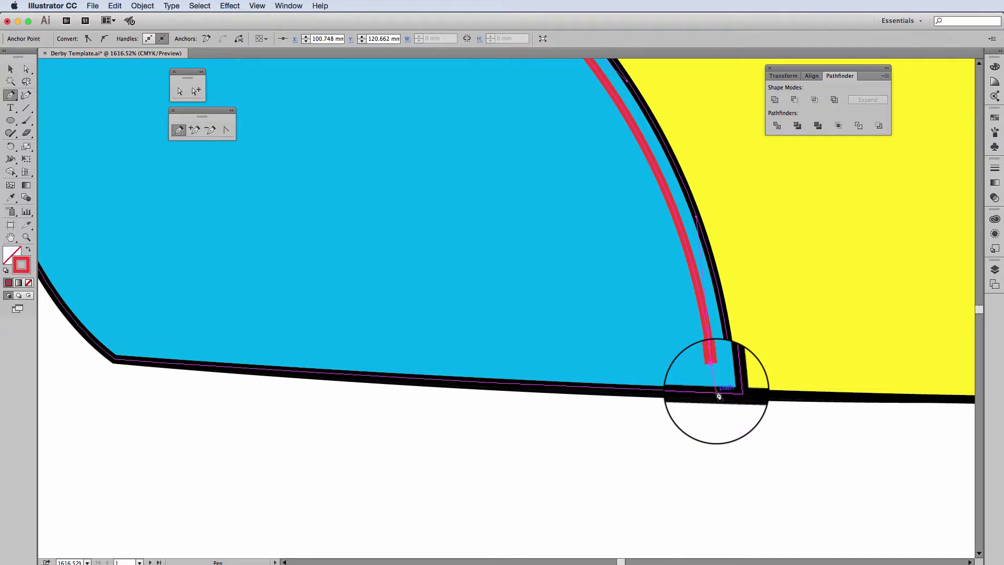
click(717, 396)
click(10, 69)
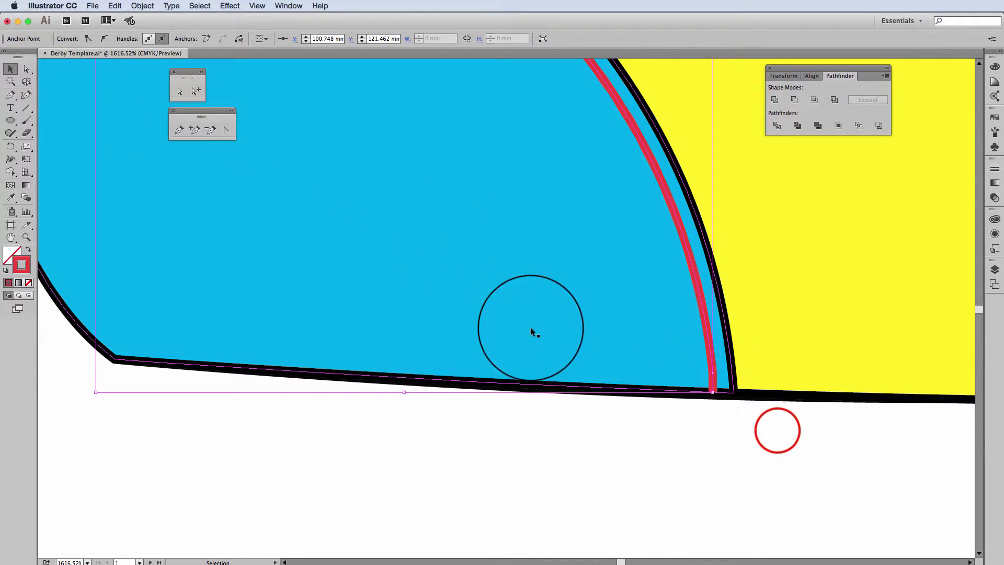
Continue the right red stitch from its end near the yellow panel's lower corner
drag(786, 430, 475, 403)
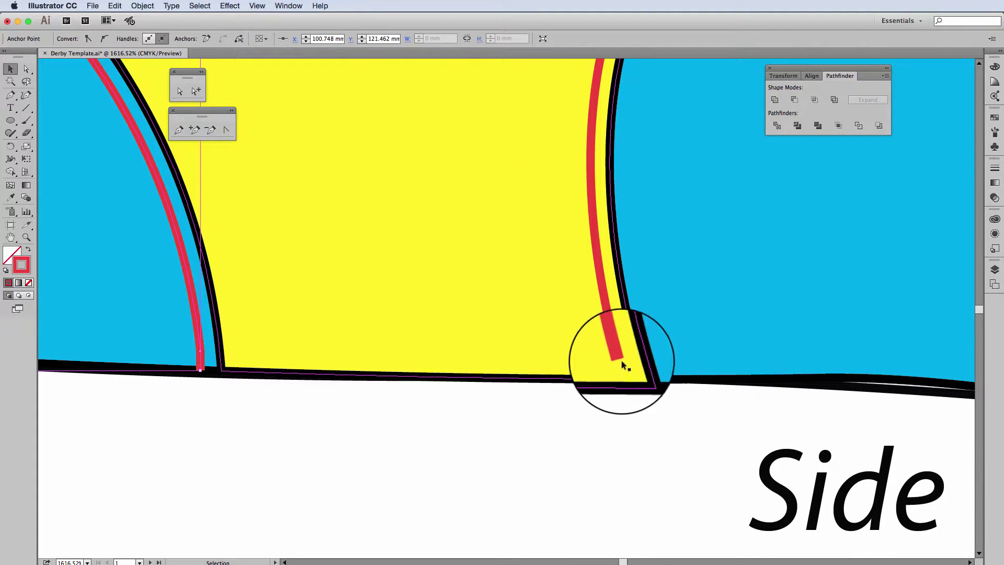
click(178, 130)
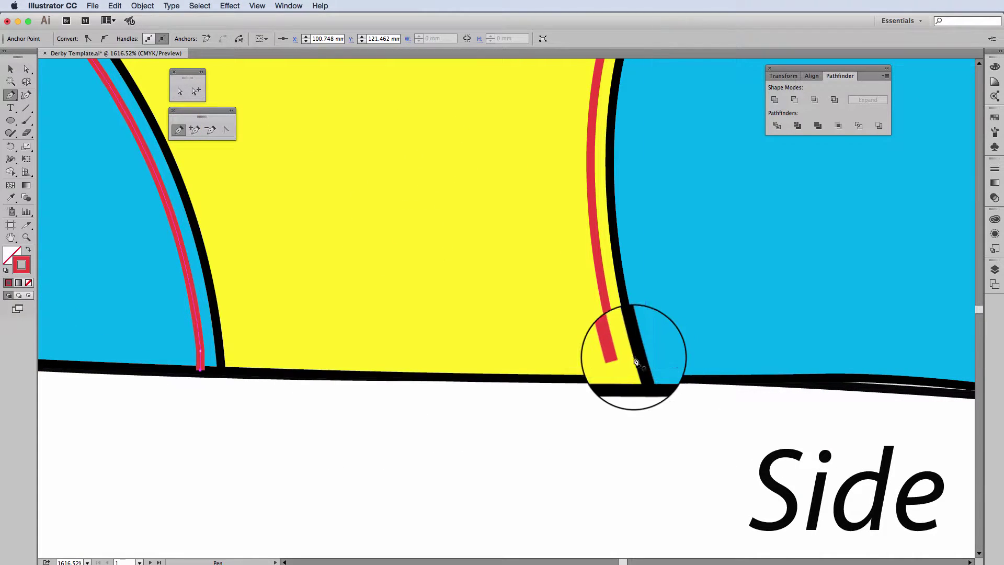
click(618, 360)
scroll(523, 366, up, 10)
key(v)
Extend the top collar stitch left to the panel outline and zoom out
click(179, 130)
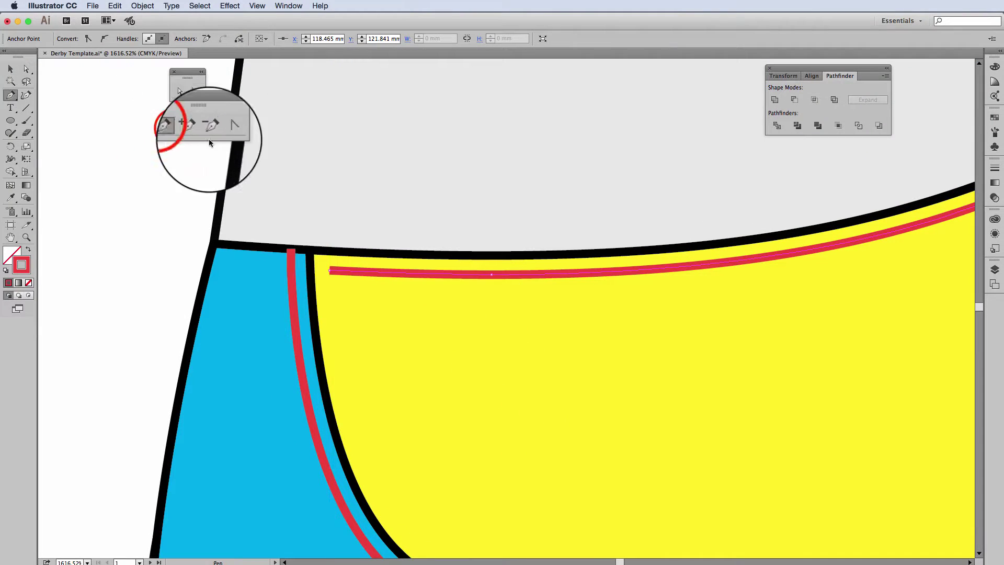
click(327, 272)
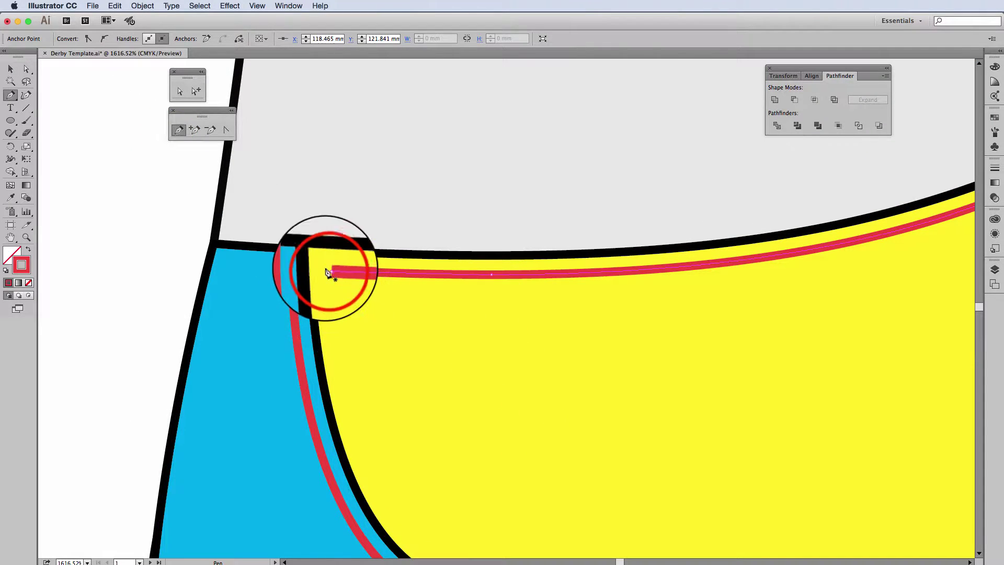
click(209, 265)
click(11, 69)
click(112, 220)
key(super+minus)
key(super+minus)
key(super+minus)
key(super+minus)
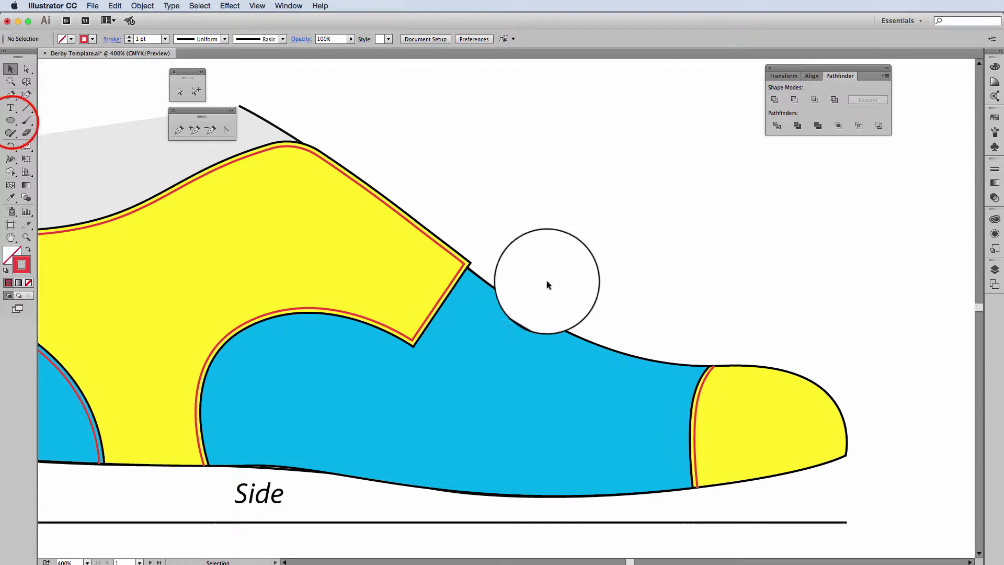
Draw a small circle near the yellow panel's top with a black outline and green fill
drag(12, 121, 42, 147)
drag(289, 159, 299, 171)
click(70, 39)
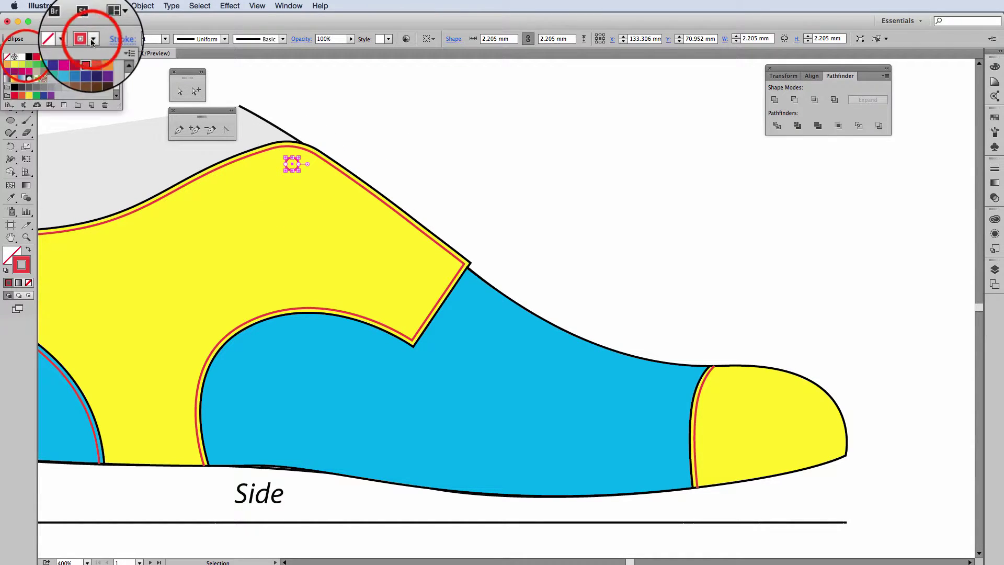
click(23, 57)
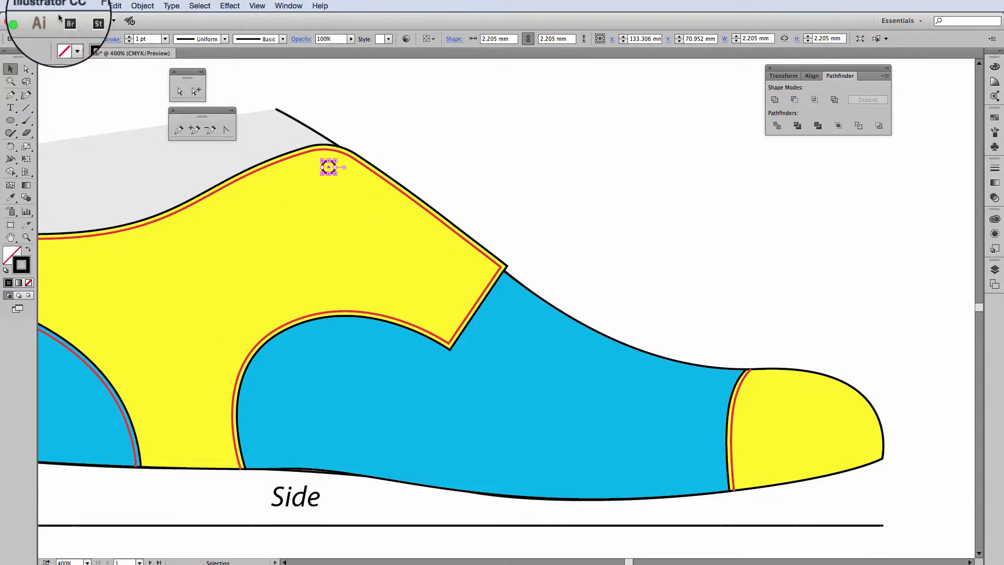
click(68, 39)
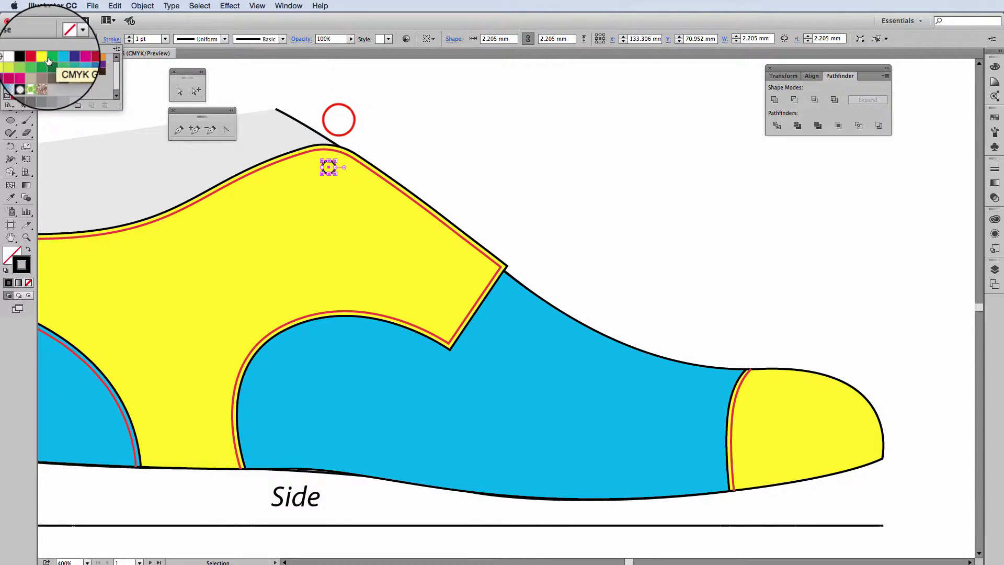
click(24, 67)
Option-drag a copy of the eyelet down to the panel's lower corner
key(z)
drag(420, 240, 590, 385)
key(v)
click(434, 225)
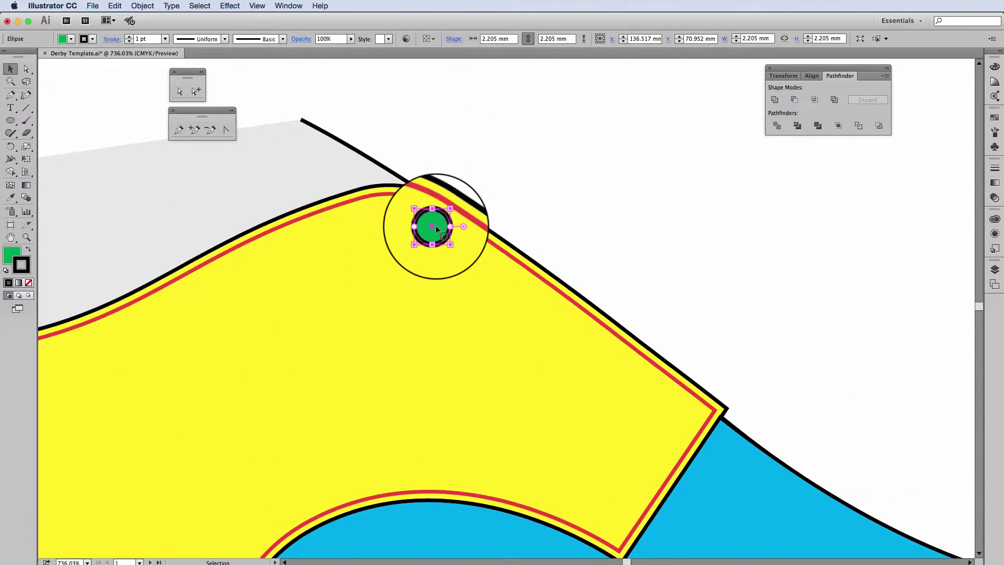
drag(433, 228, 664, 406)
click(707, 362)
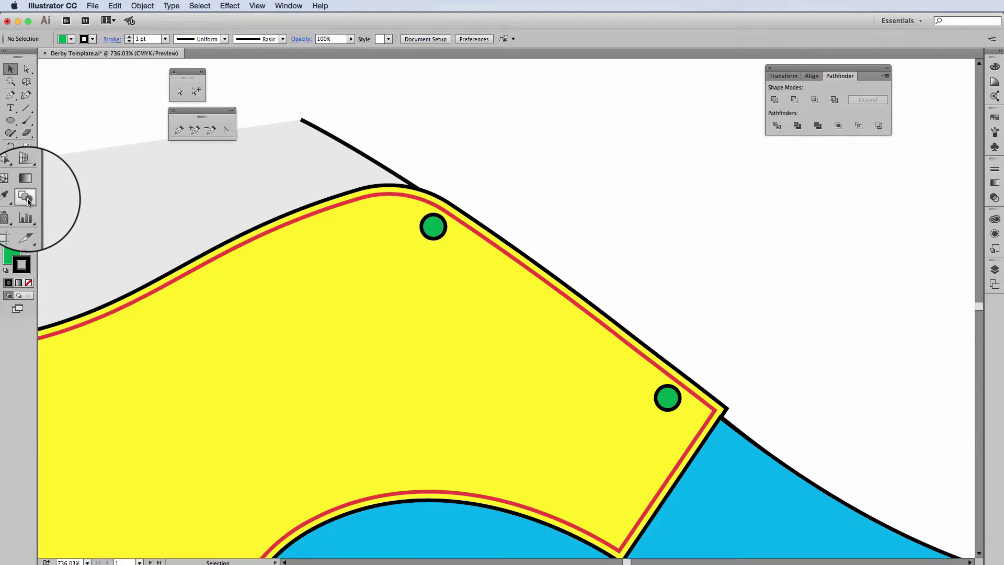
Set the Blend tool's spacing to Specified Steps
double_click(28, 198)
drag(732, 331, 737, 157)
click(704, 180)
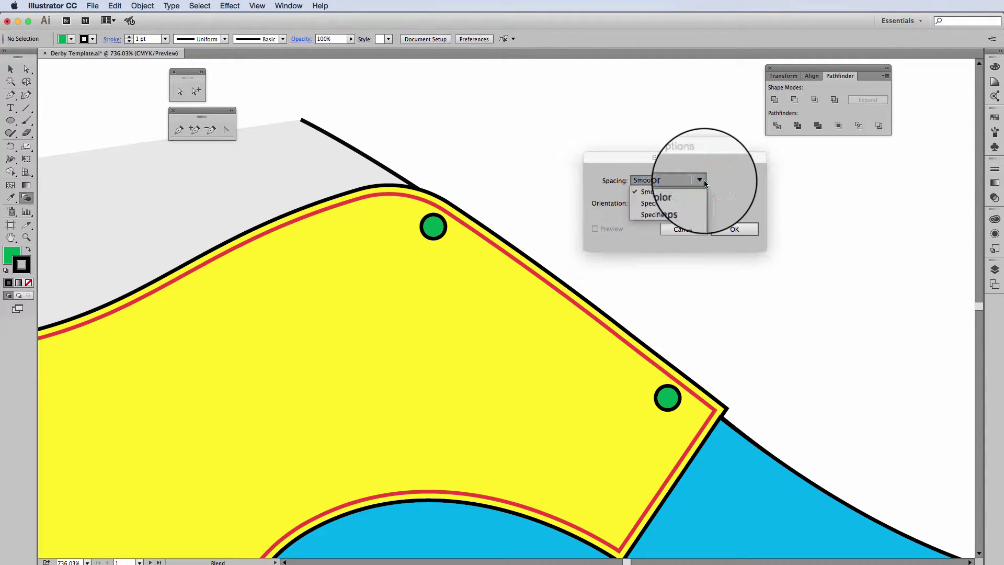
click(676, 202)
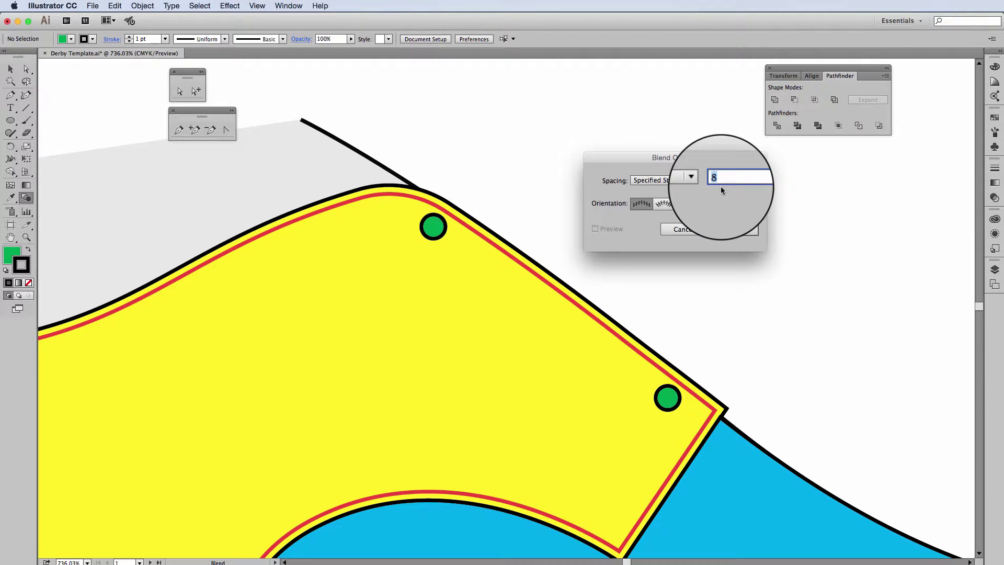
click(595, 228)
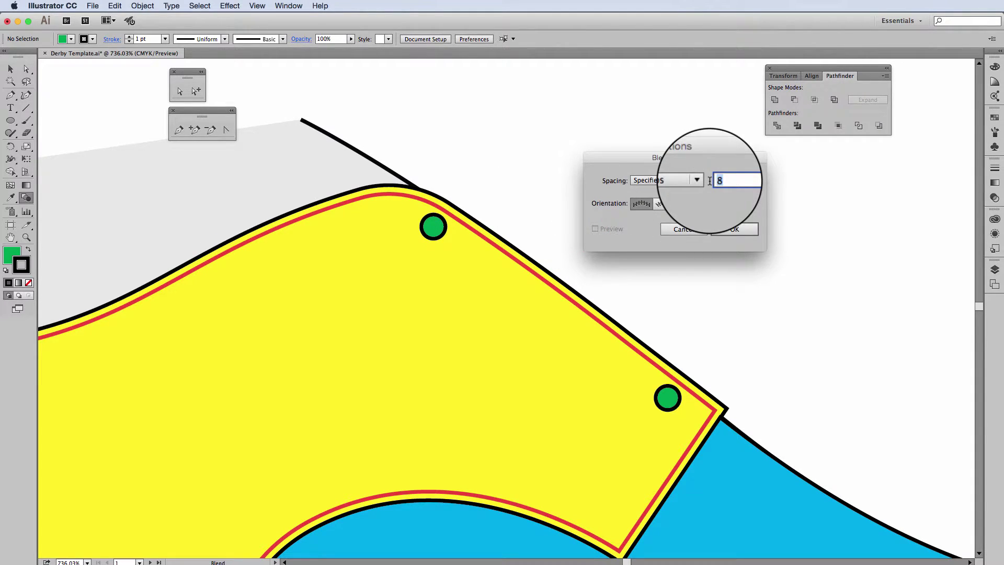
click(736, 229)
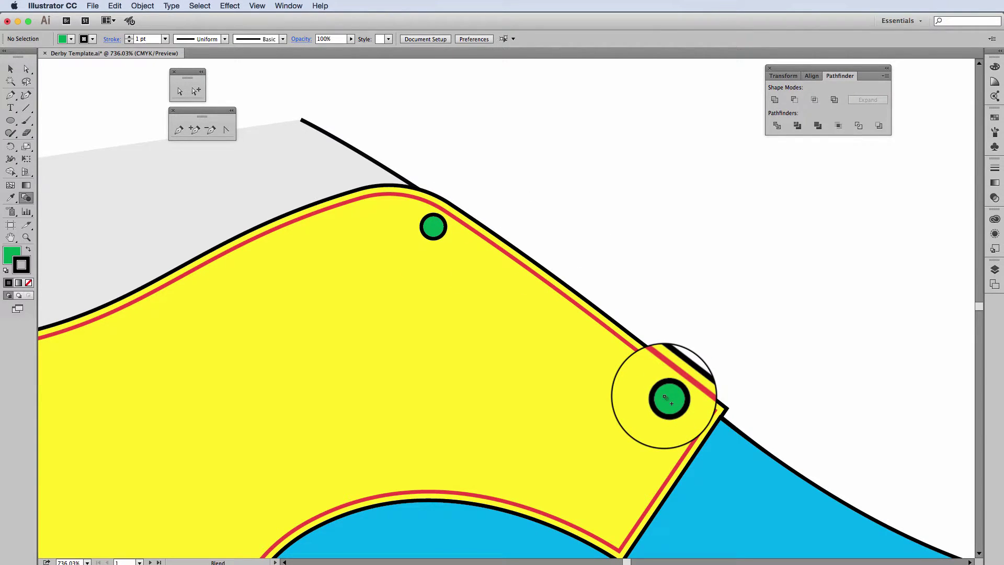
Blend the two eyelets into a row of four evenly spaced eyelets
click(665, 397)
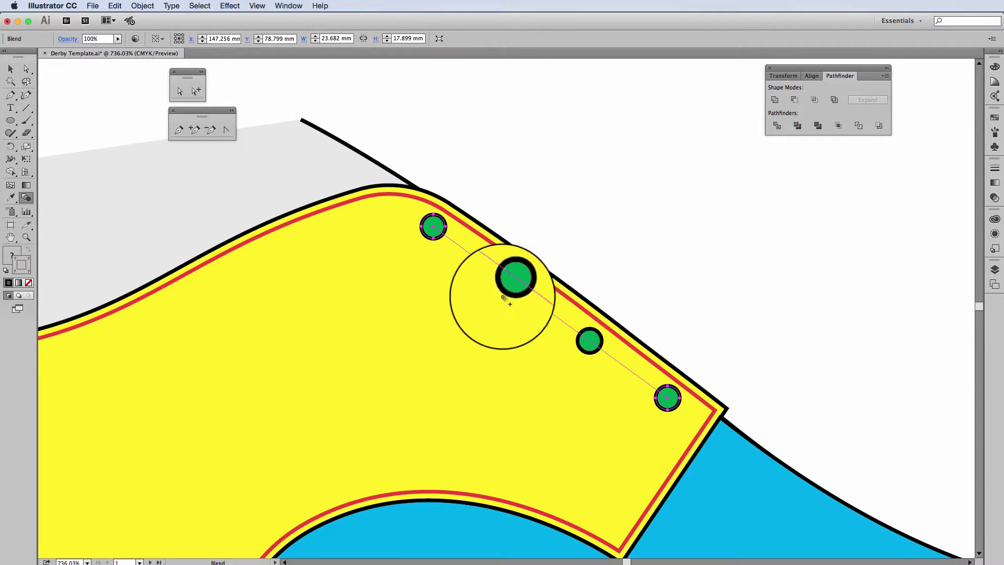
click(10, 69)
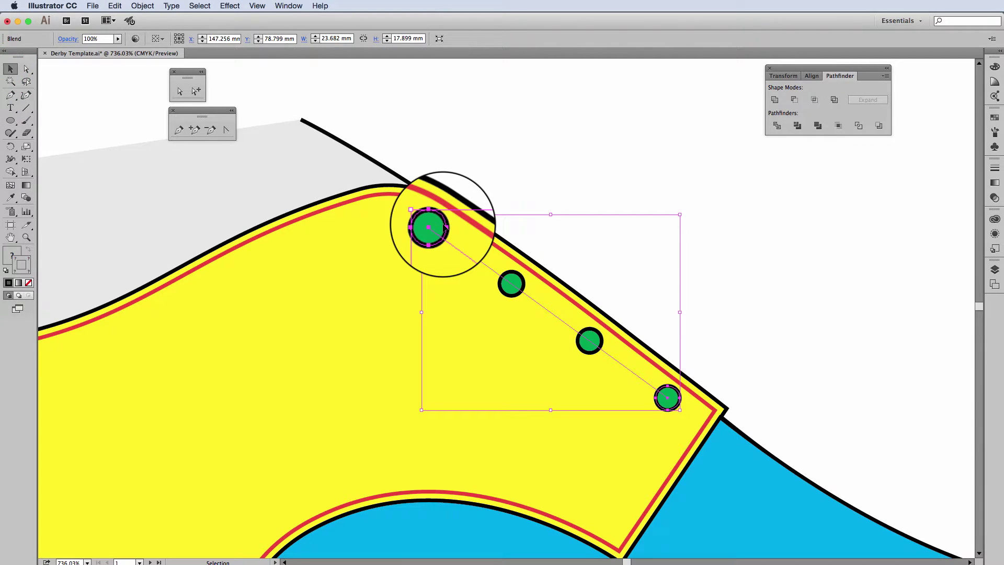
click(588, 339)
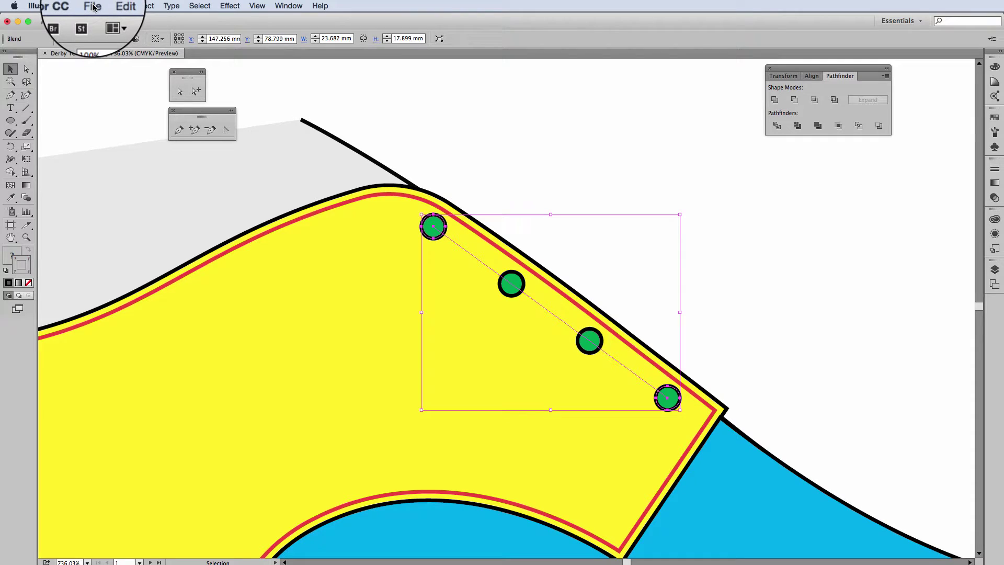
Expand the eyelet blend into separate circles with Fill and Stroke unchecked
click(142, 6)
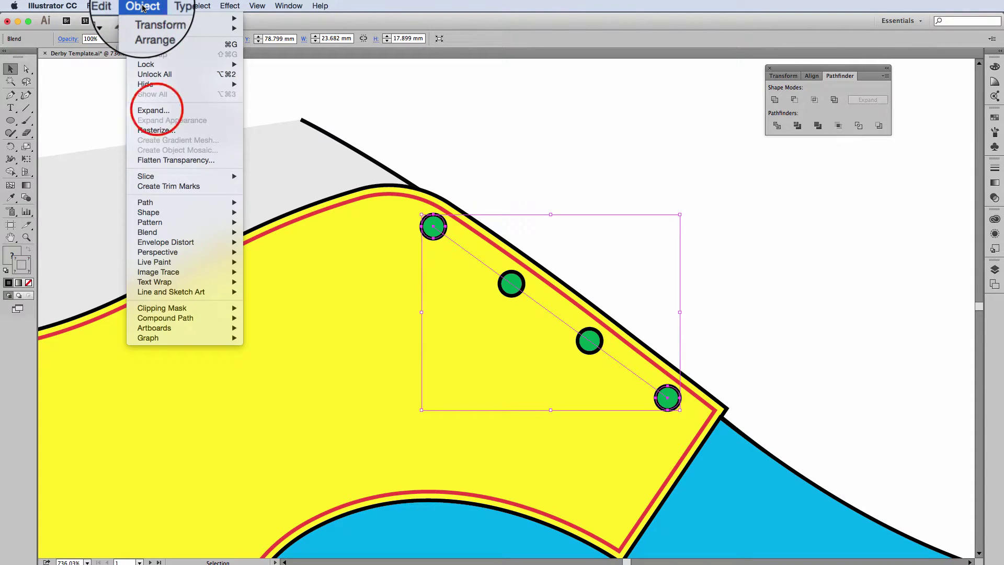
click(151, 110)
drag(662, 300, 769, 202)
click(749, 249)
click(751, 260)
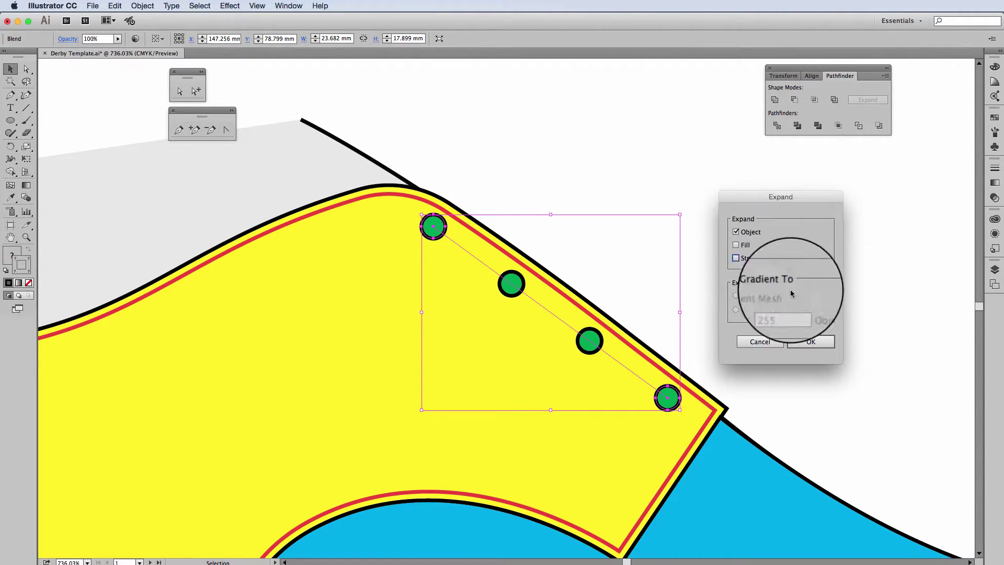
click(810, 342)
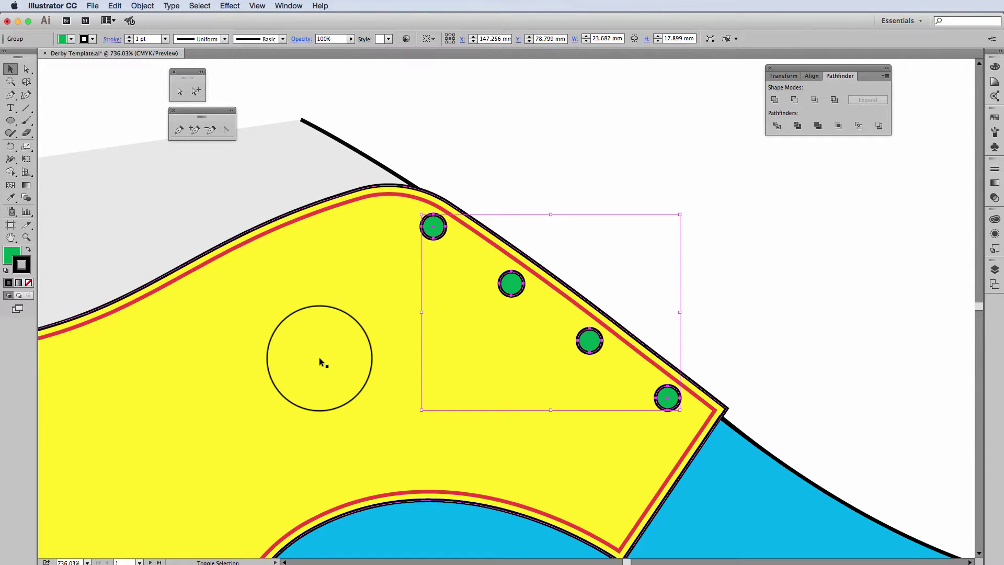
Select the vamp with the eyelets and apply Pathfinder Exclude to punch four holes
shift+click(320, 358)
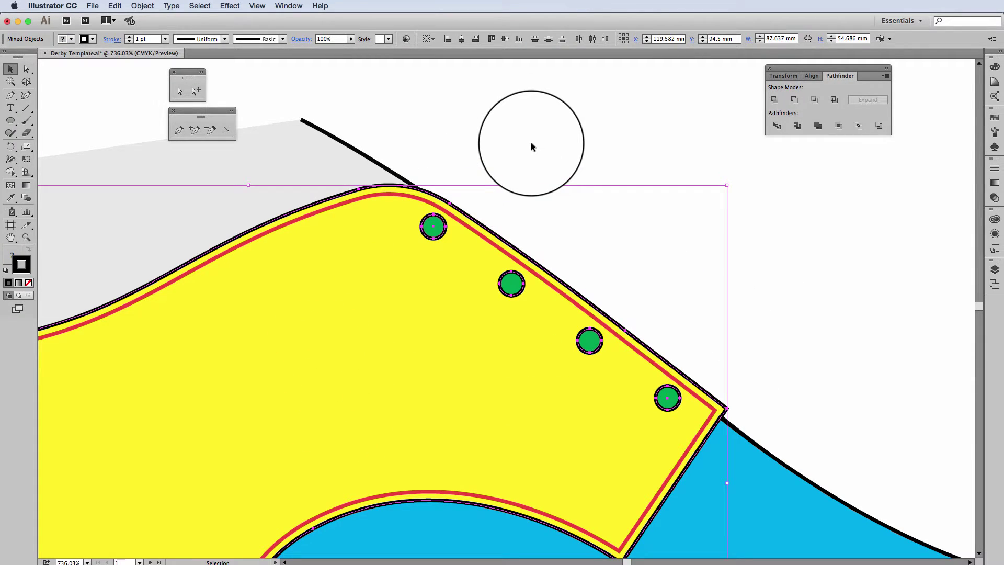
key(super+minus)
key(super+minus)
key(super+minus)
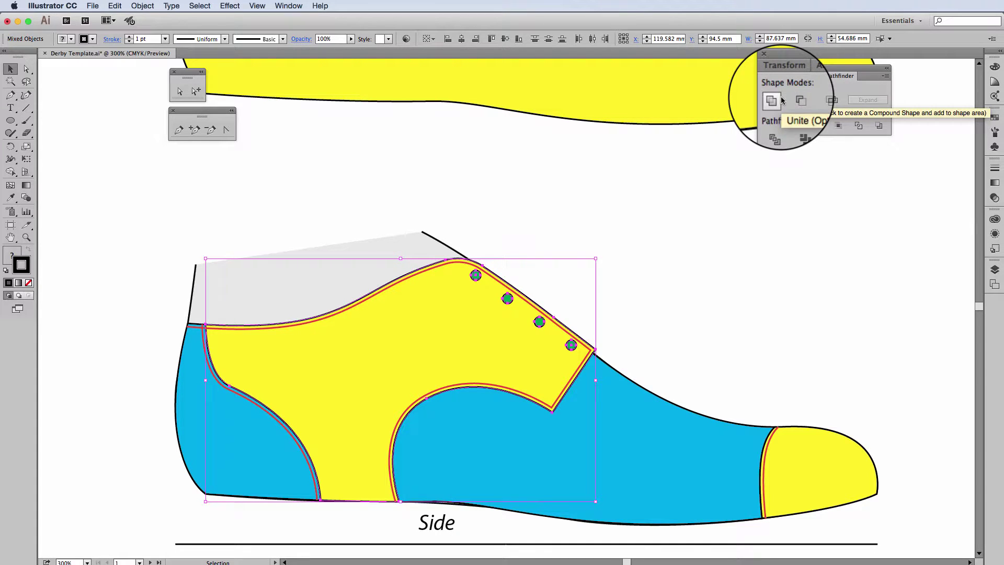
click(835, 101)
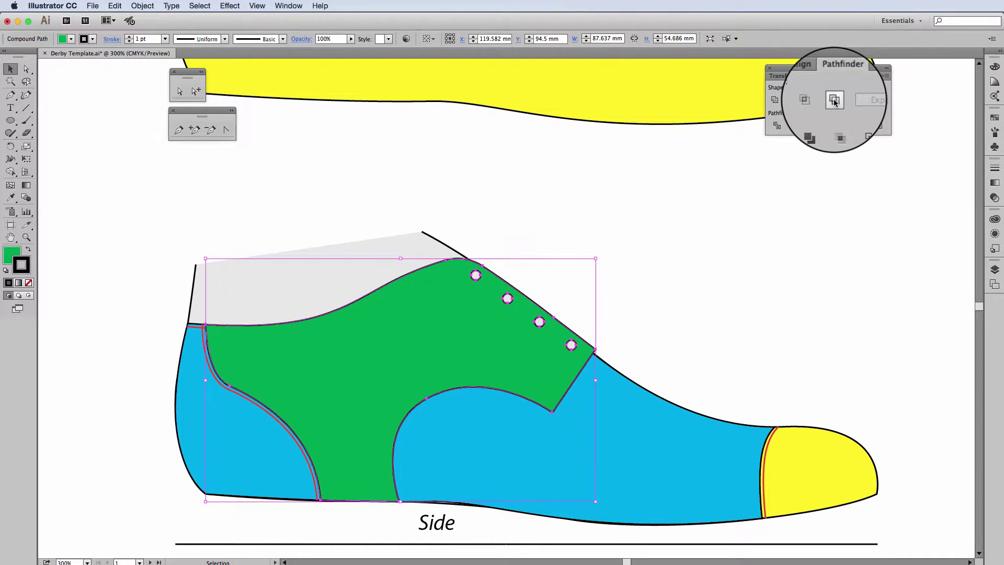
key(super+z)
scroll(542, 309, up, 5)
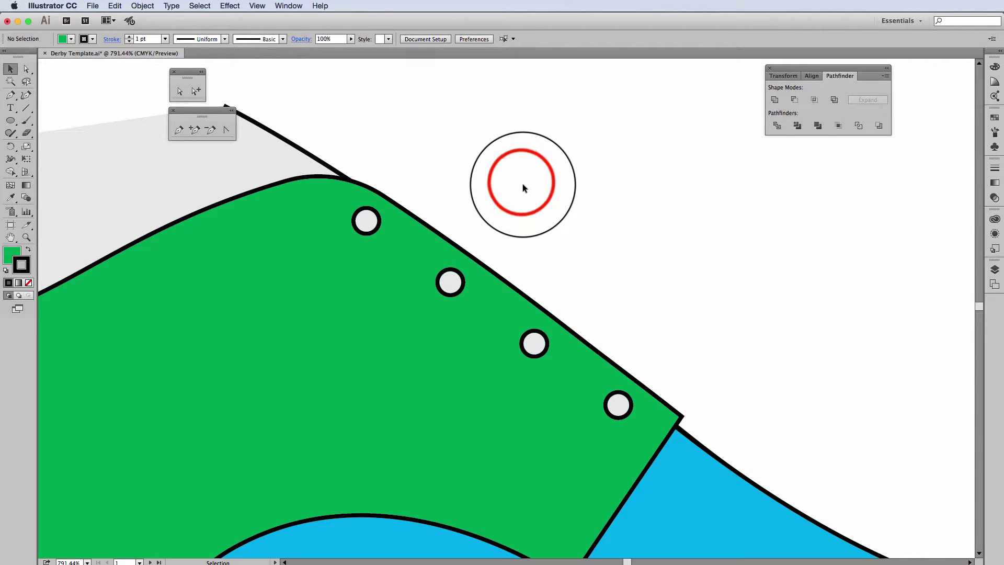
Draw a closed tongue outline with the Pen tool, from the lacing edge's corner into the vamp
scroll(539, 235, right, 2)
scroll(538, 235, up, 1)
key(p)
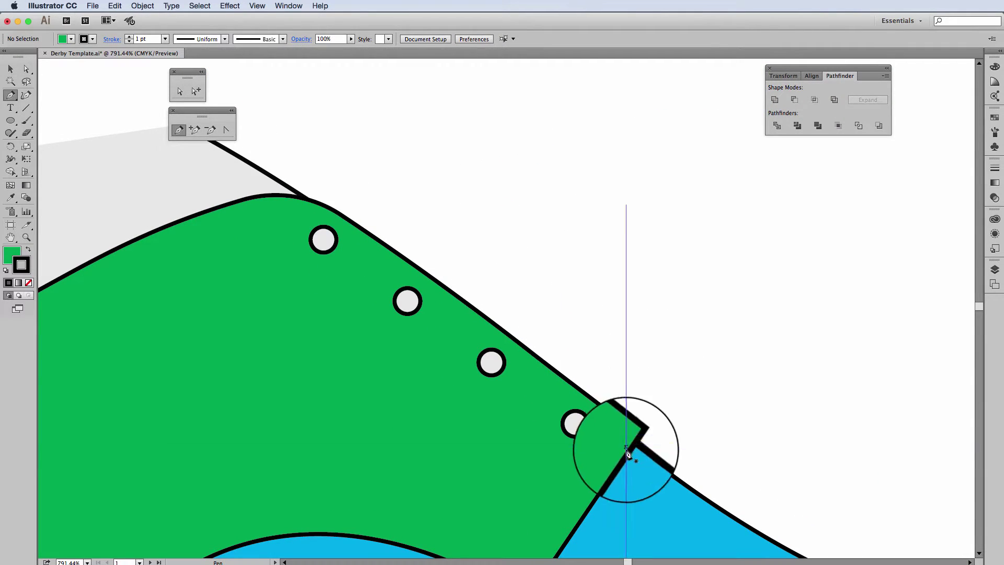
click(632, 444)
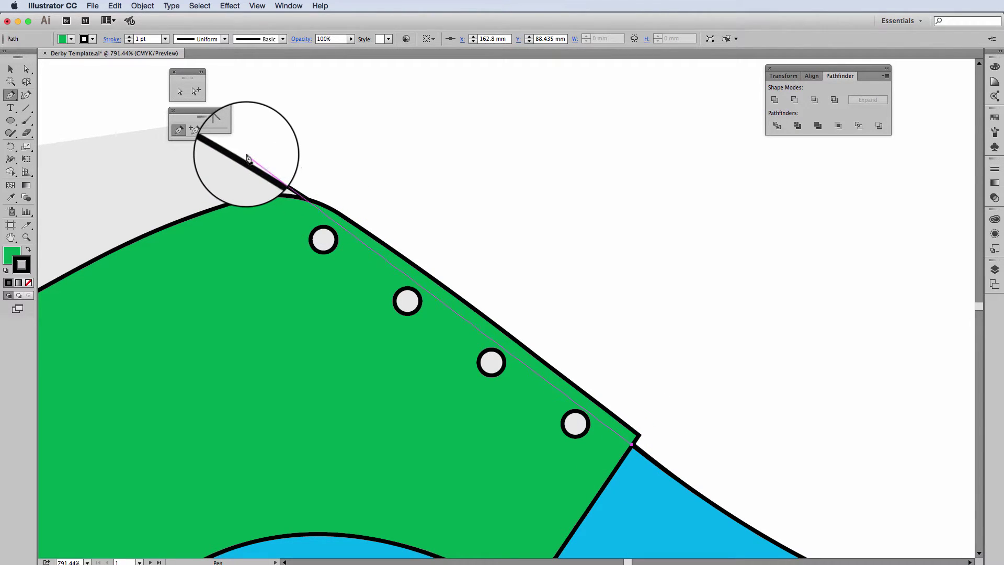
click(245, 151)
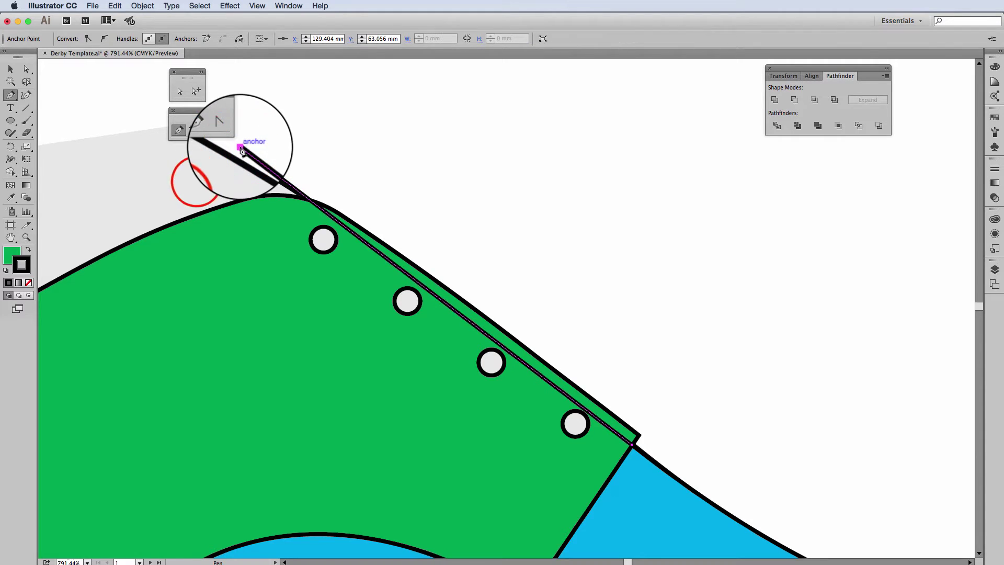
drag(196, 180, 305, 230)
click(309, 292)
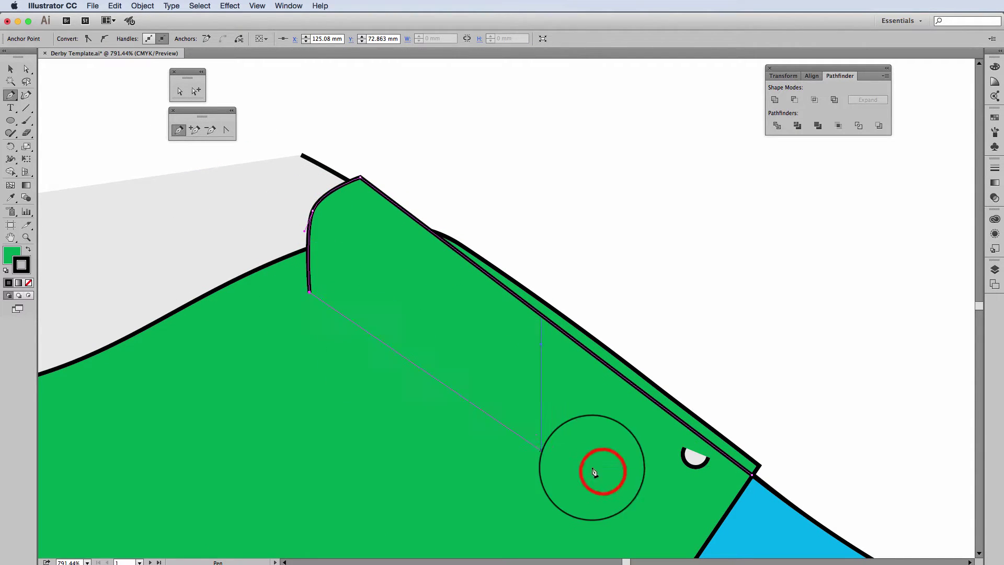
drag(596, 471, 475, 367)
click(586, 433)
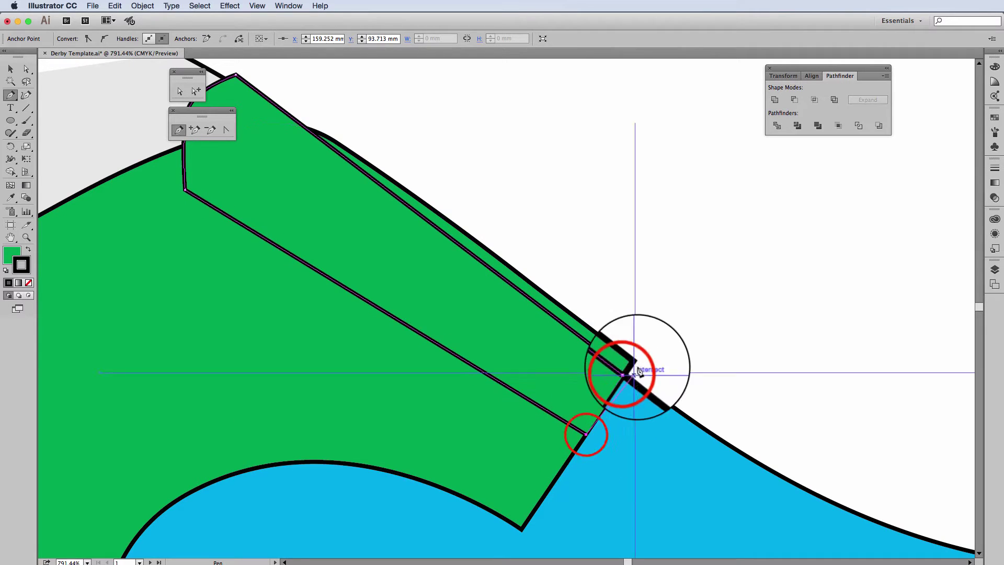
click(627, 375)
Change the vamp compound shape's fill from green to yellow
key(v)
click(269, 354)
click(71, 39)
click(42, 59)
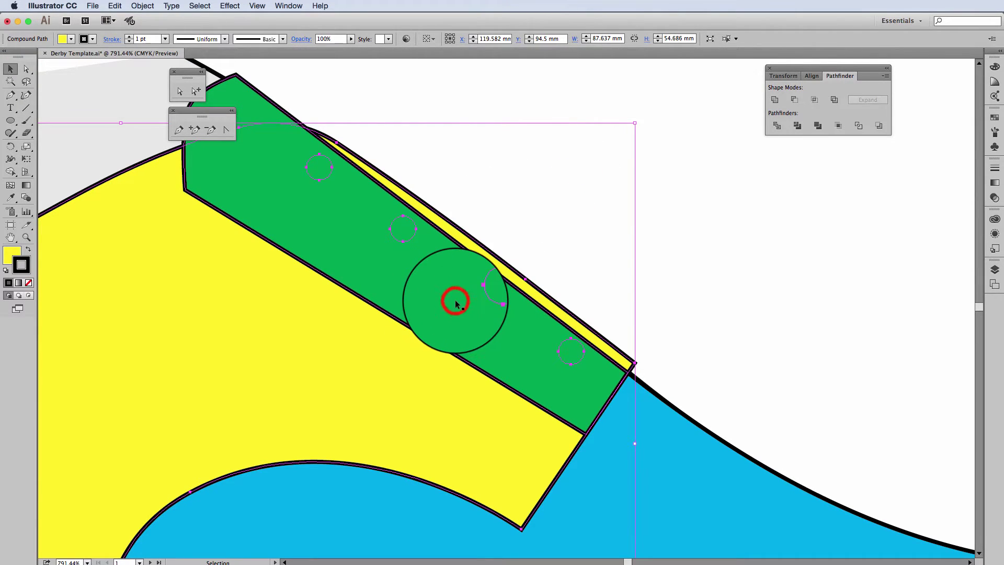
Send the green tongue one step backward so it sits behind the vamp
click(455, 302)
right_click(456, 302)
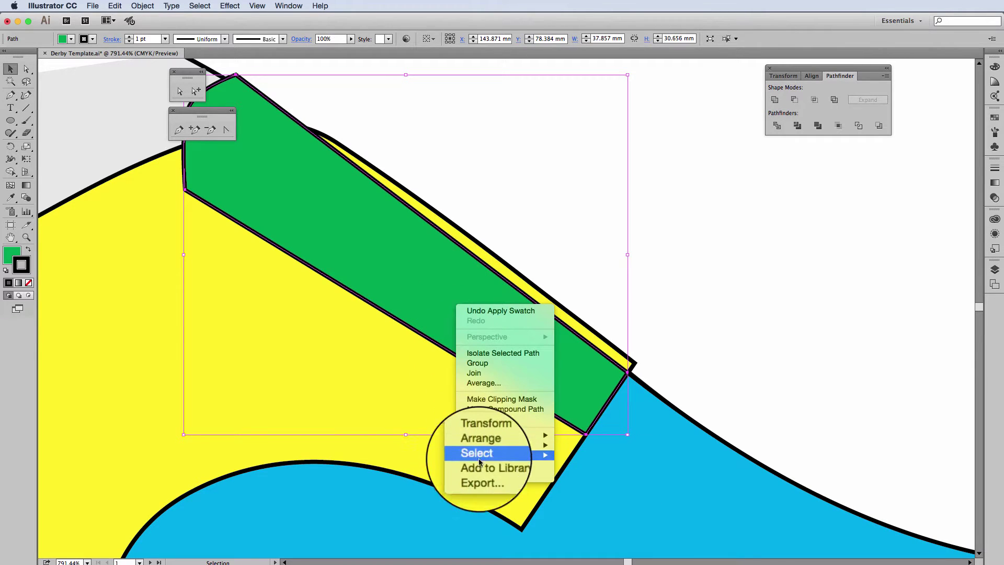
mouse_move(485, 444)
click(580, 470)
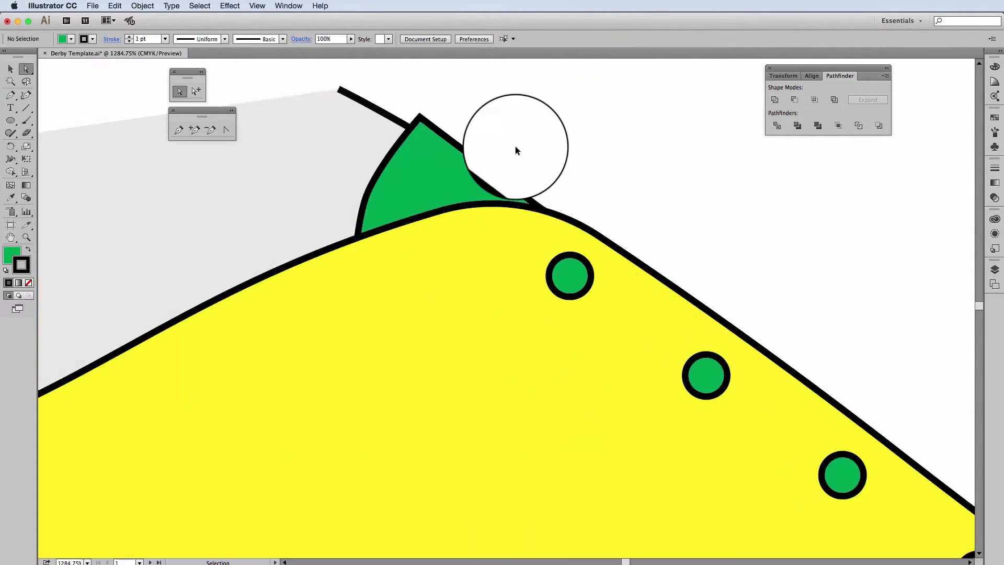
key(super+minus)
key(super+minus)
key(super+minus)
key(super+minus)
drag(538, 227, 439, 201)
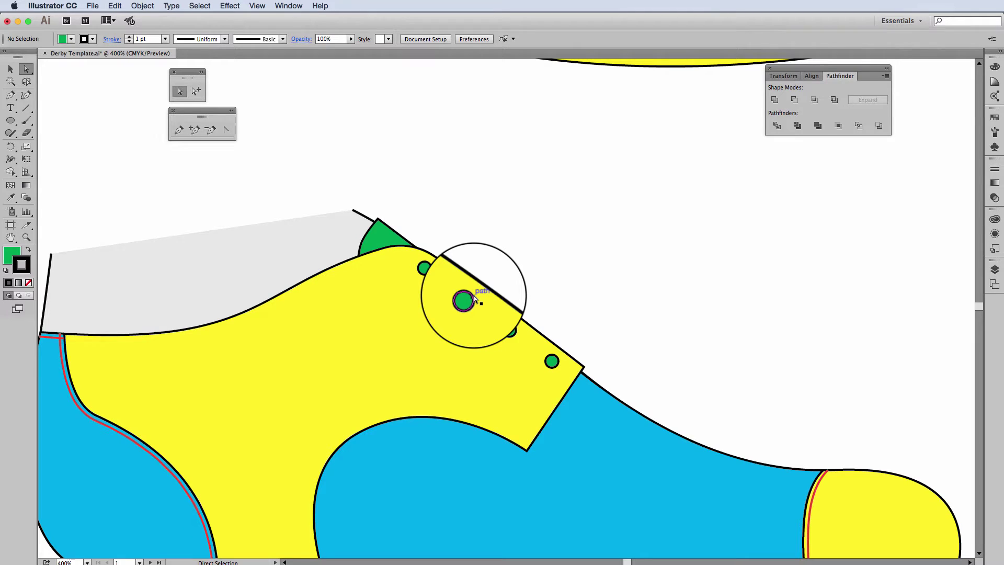
Bring the vamp's red stitch line to the front, then clear the selection
scroll(151, 320, left, 2)
click(10, 68)
click(88, 338)
drag(324, 289, 314, 276)
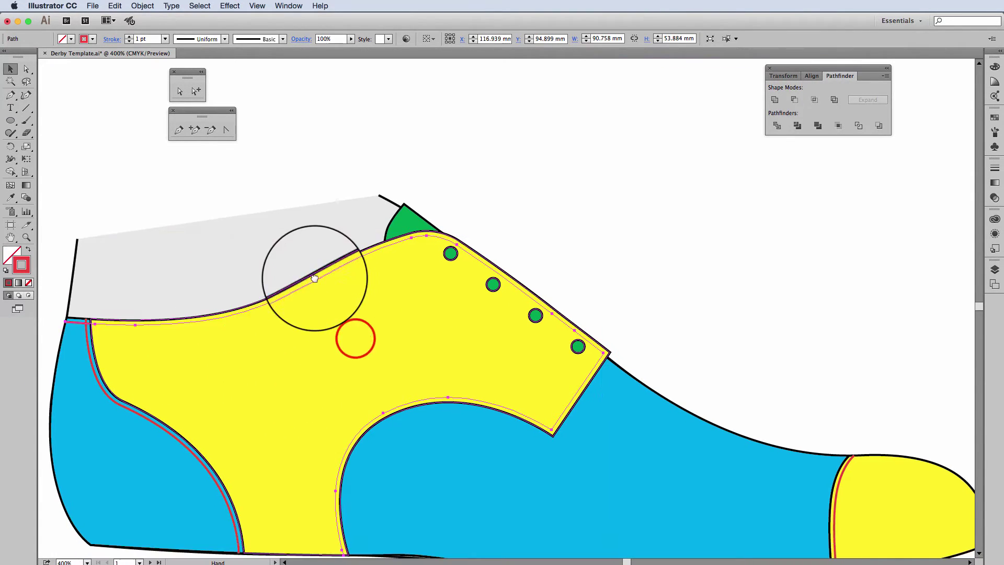
scroll(314, 276, down, 2)
scroll(313, 276, right, 2)
scroll(256, 291, left, 3)
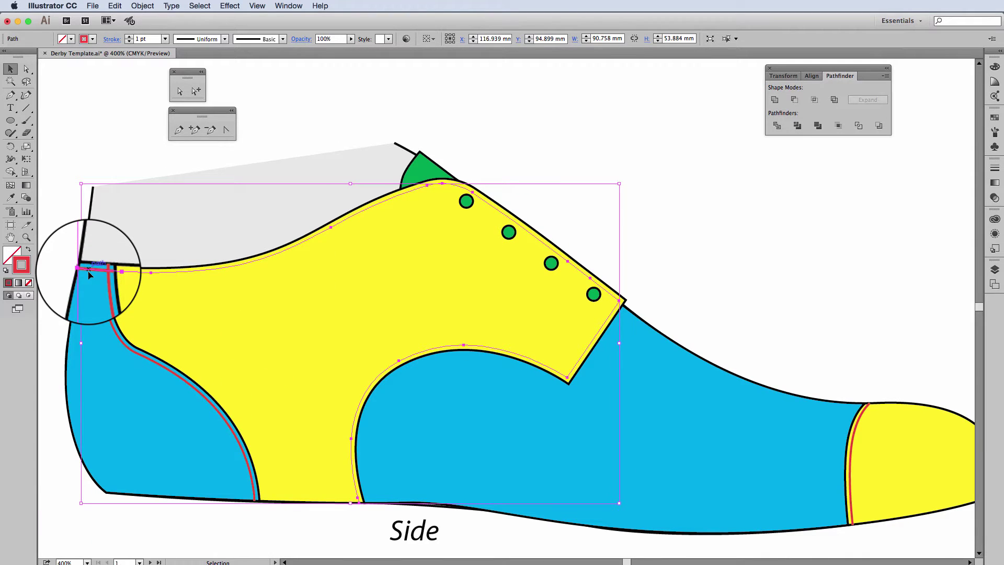
right_click(215, 307)
mouse_move(245, 451)
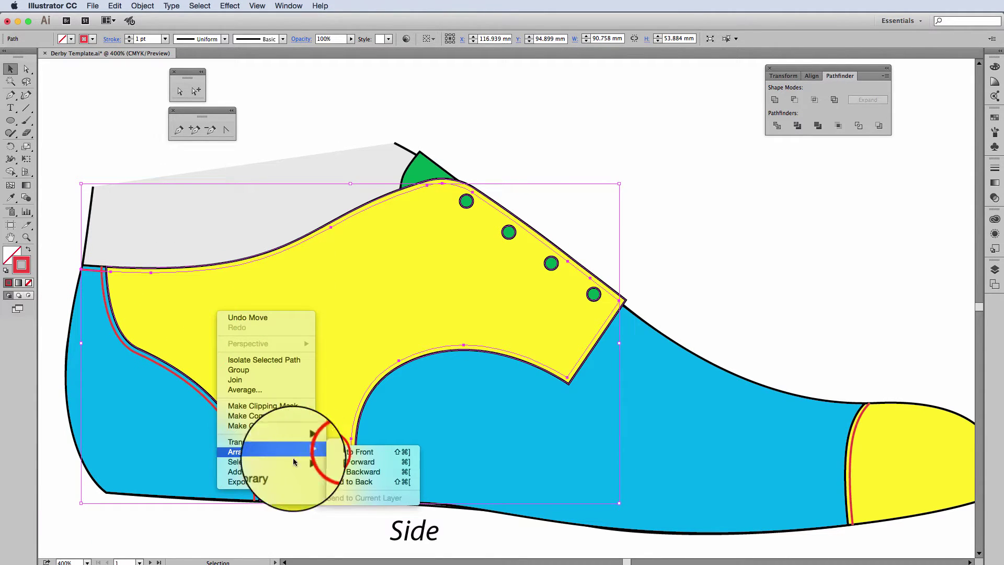
click(329, 456)
click(596, 170)
scroll(523, 152, right, 2)
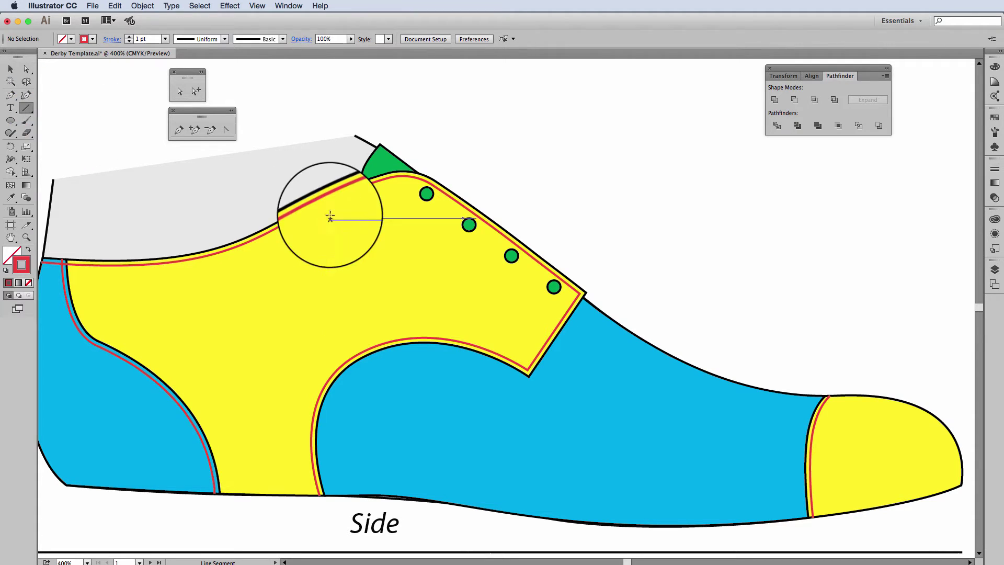
Draw short lace lines out of the first, fourth and second eyelets
drag(426, 193, 444, 176)
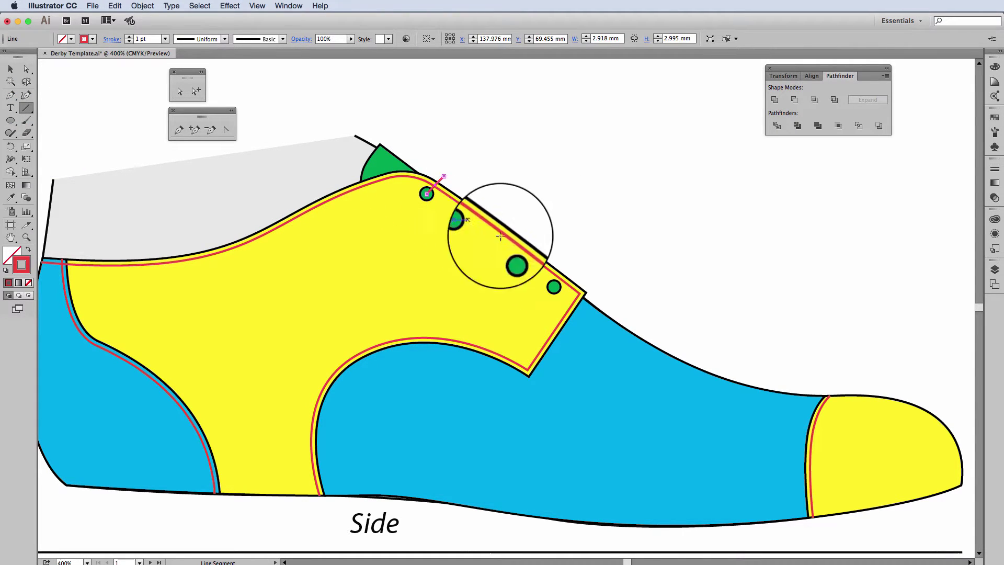
drag(550, 286, 567, 270)
drag(469, 225, 481, 208)
Make the lace lines at the second and fourth eyelets purple
click(11, 68)
click(655, 254)
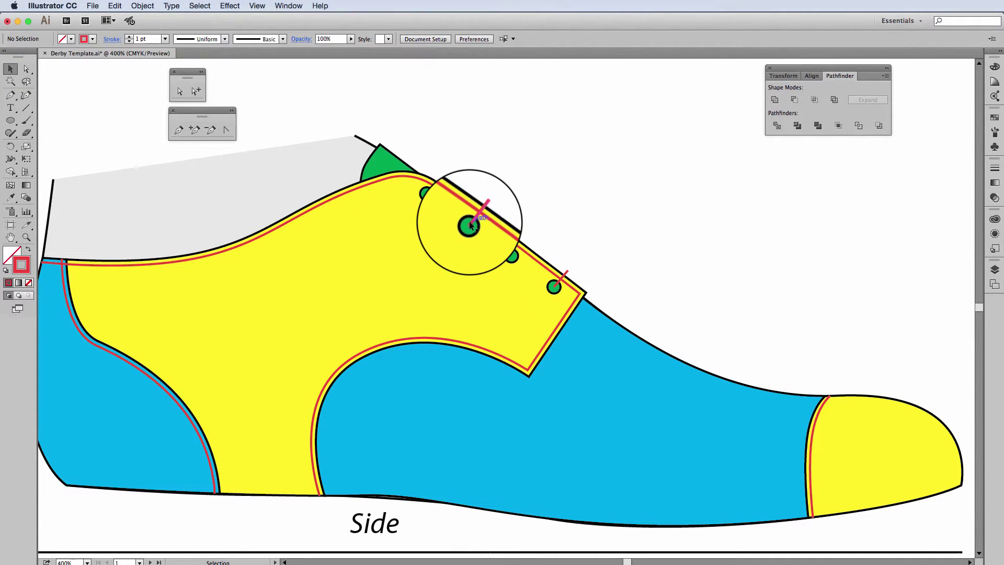
click(557, 284)
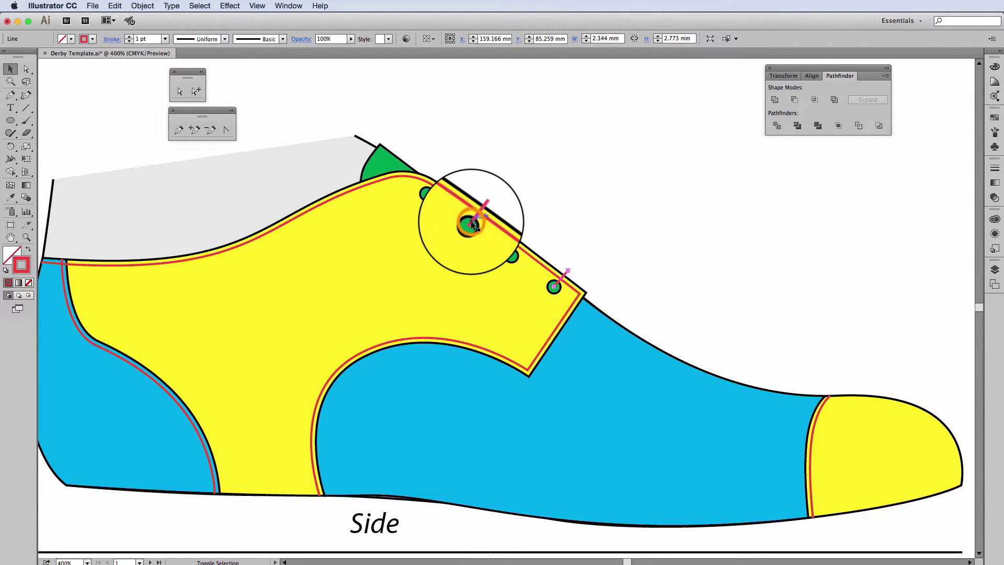
shift+click(471, 220)
click(84, 39)
scroll(44, 82, up, 3)
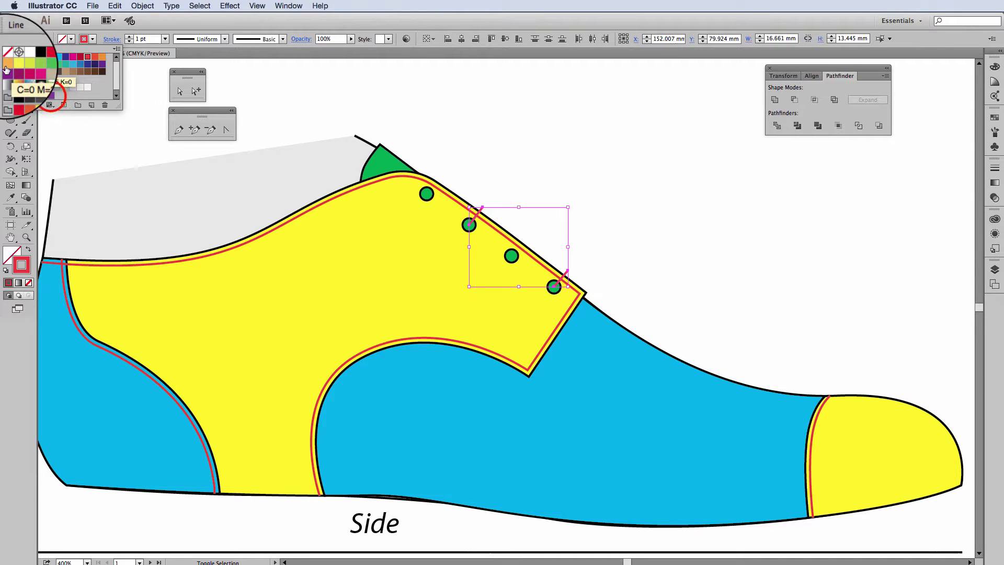
click(5, 71)
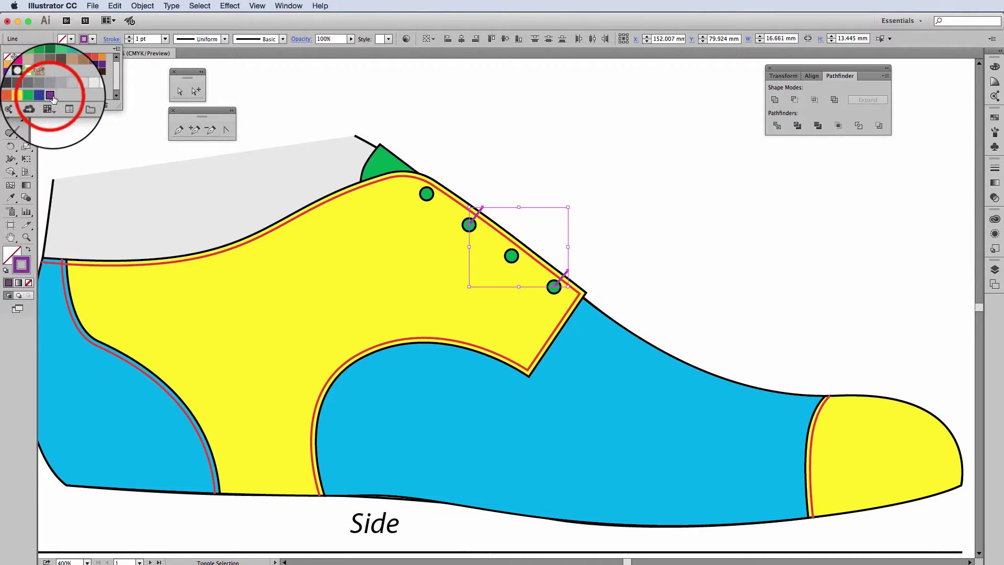
Give both lace lines a 4 pt stroke weight with round caps
click(994, 171)
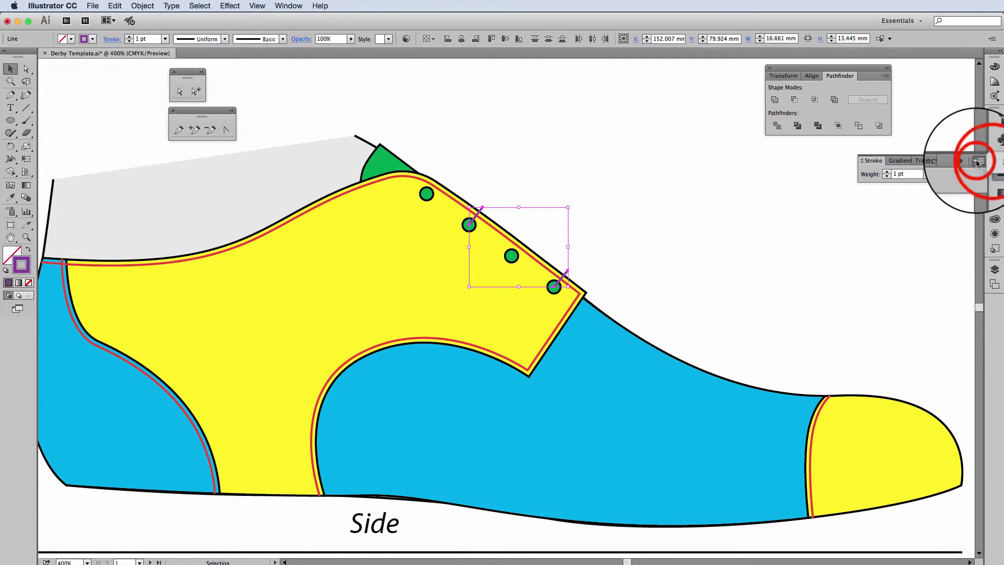
click(978, 162)
click(983, 170)
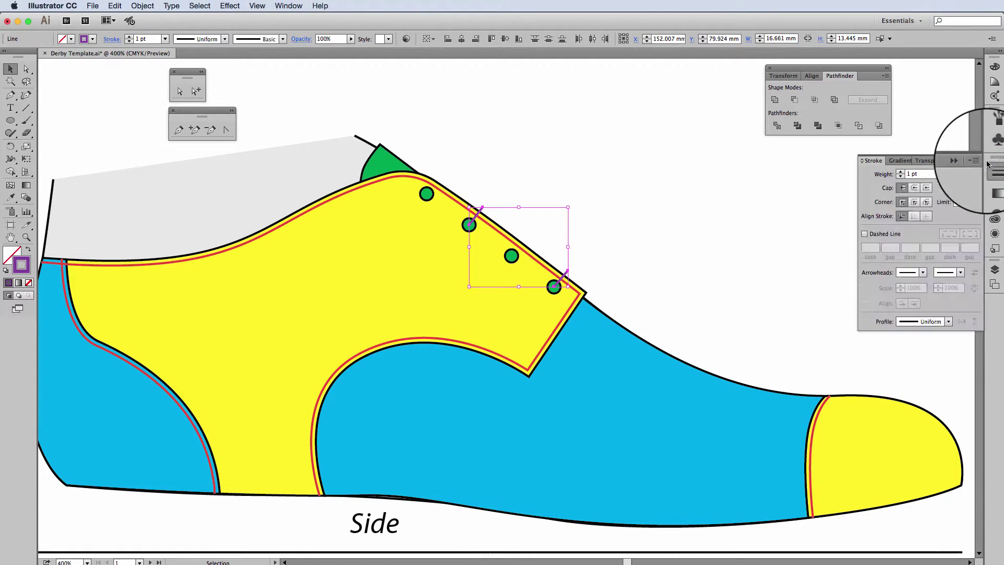
click(900, 173)
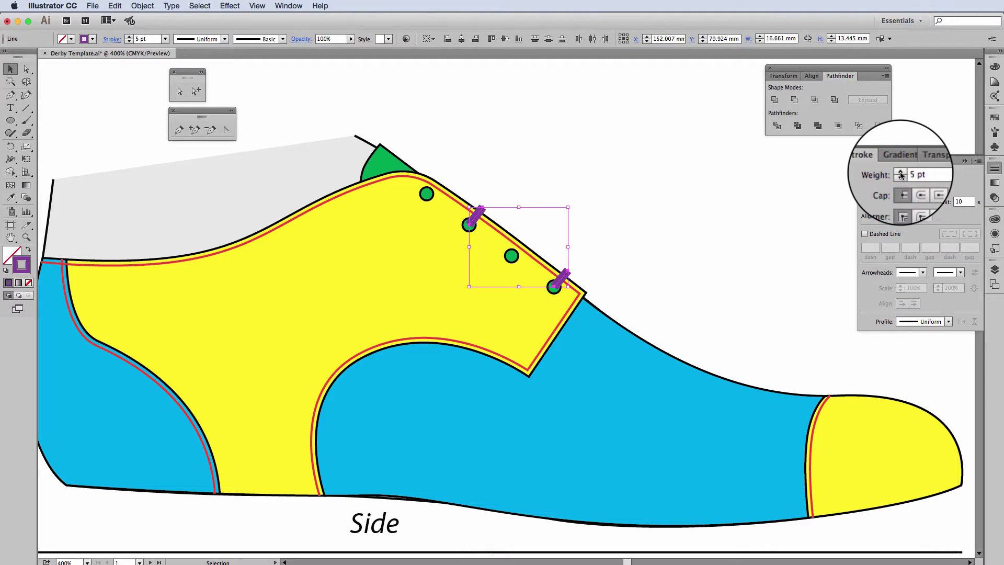
click(900, 178)
click(912, 191)
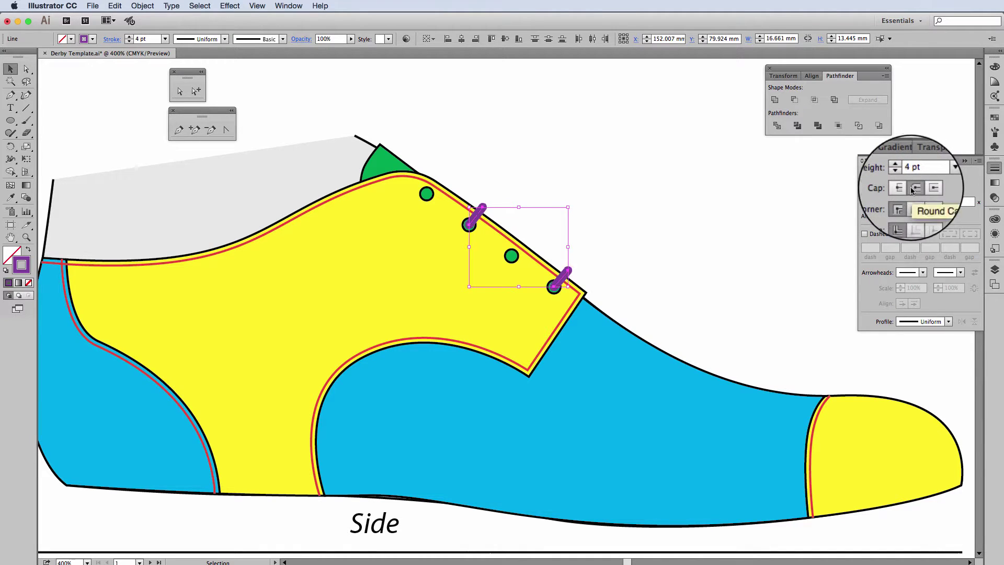
click(672, 191)
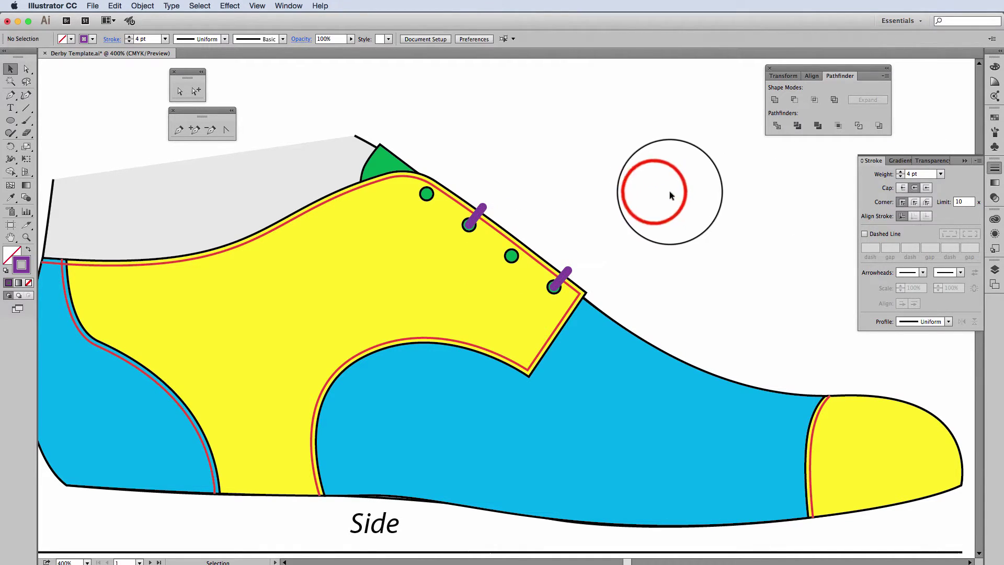
Zoom in on the eyelets and bend the upper and lower purple lace stubs into curves
key(z)
drag(547, 204, 657, 365)
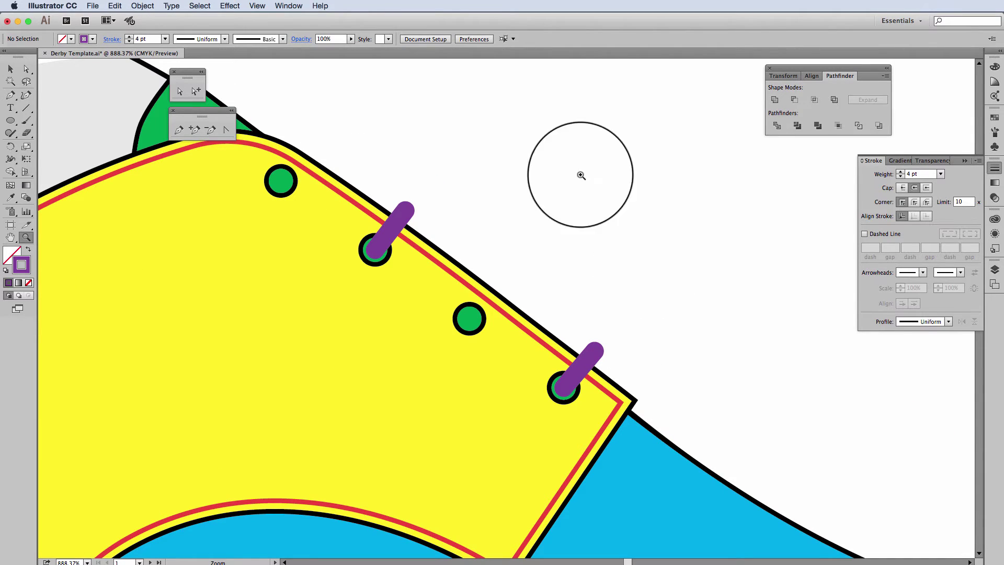
click(224, 129)
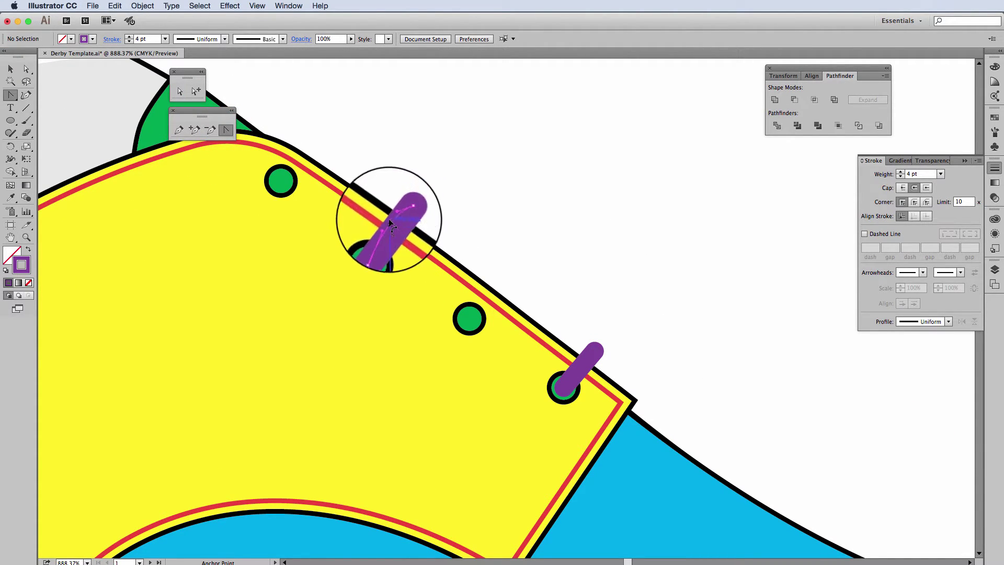
drag(391, 216, 411, 233)
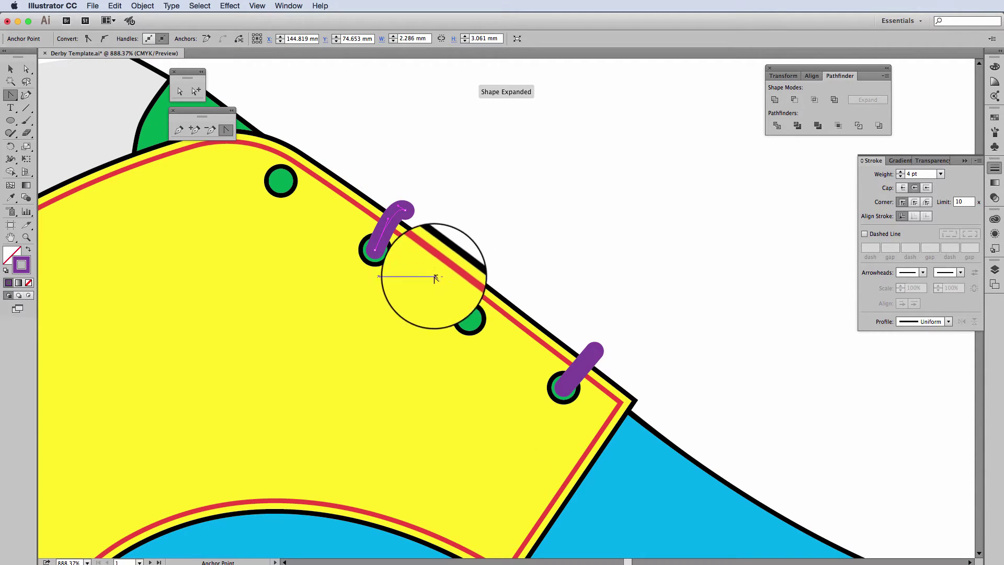
click(587, 359)
drag(586, 358, 594, 347)
click(179, 91)
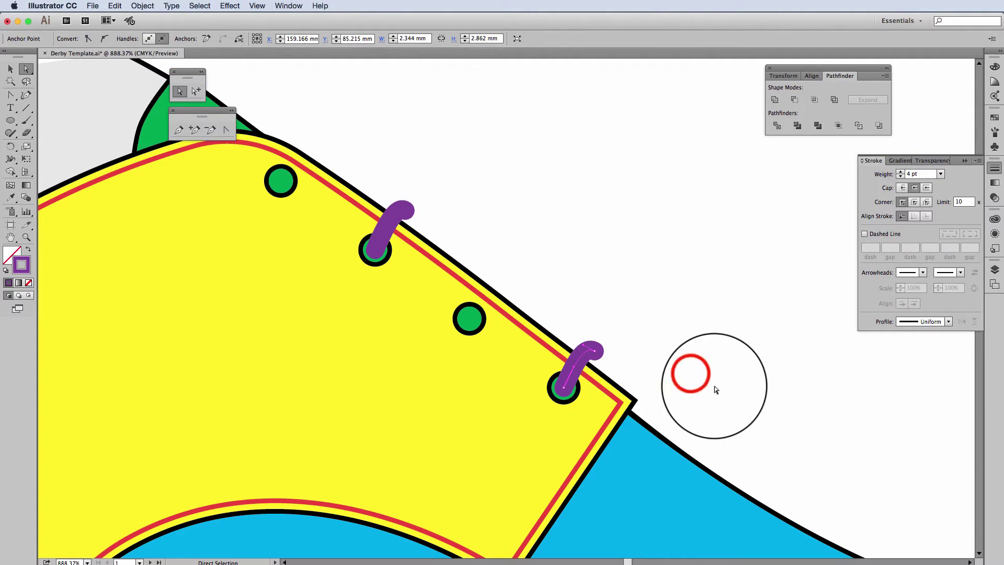
click(617, 303)
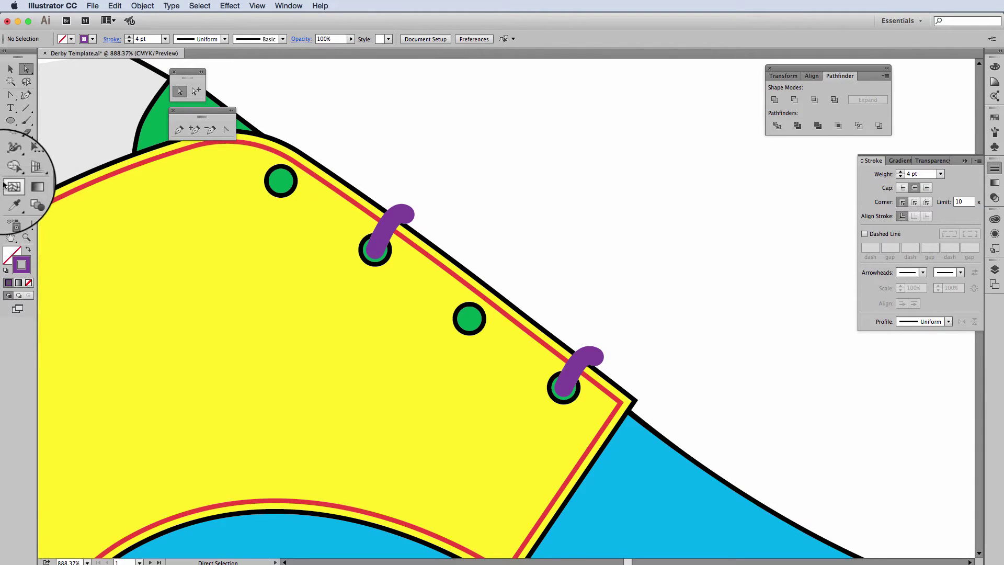
Blend the upper and lower purple hooks using 1 specified step
click(27, 200)
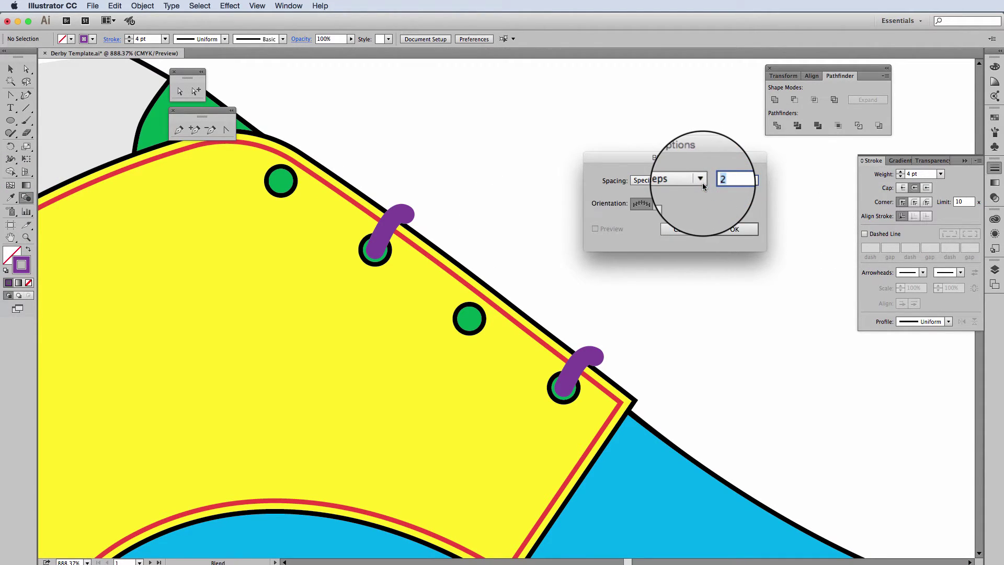
text(1)
click(734, 228)
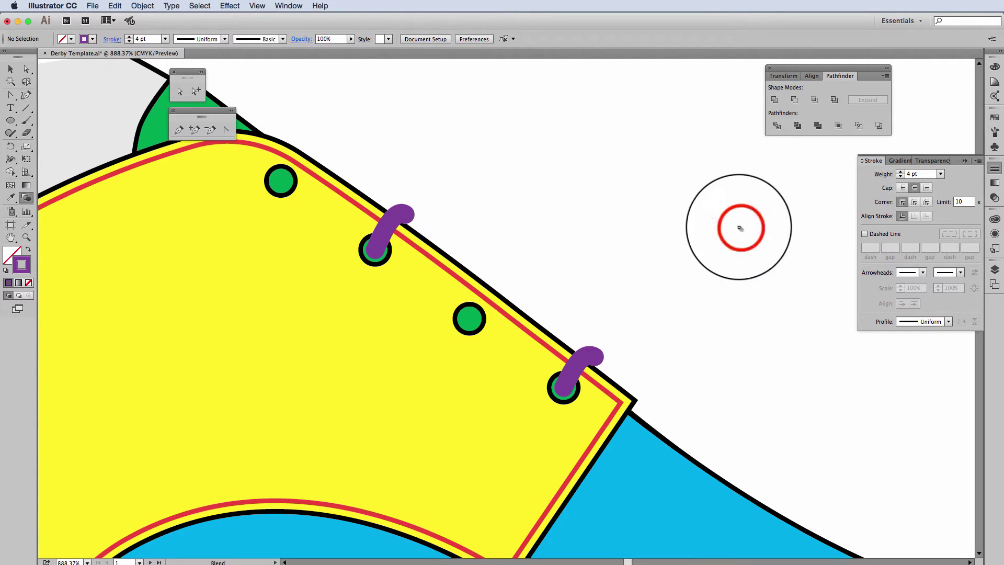
click(396, 217)
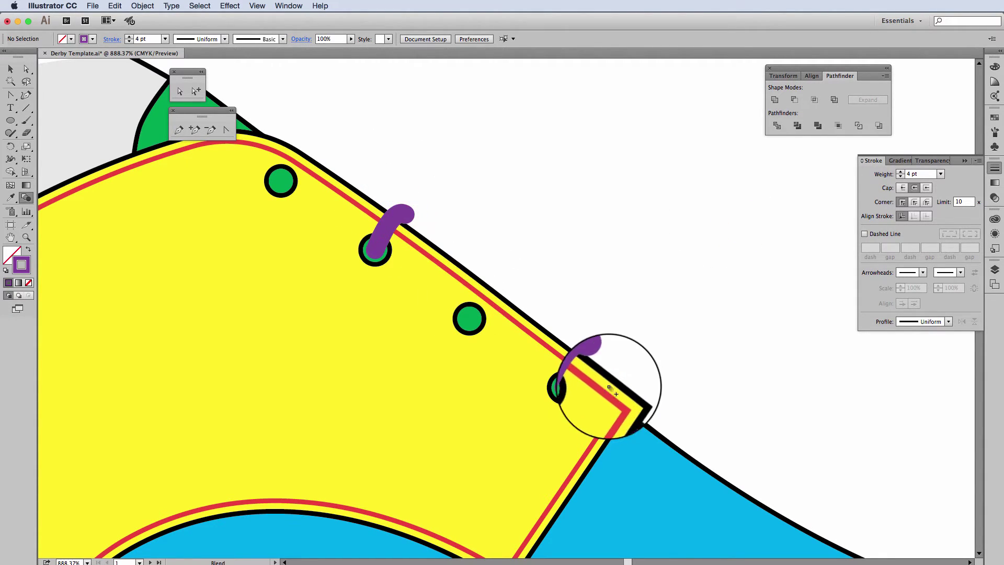
click(593, 359)
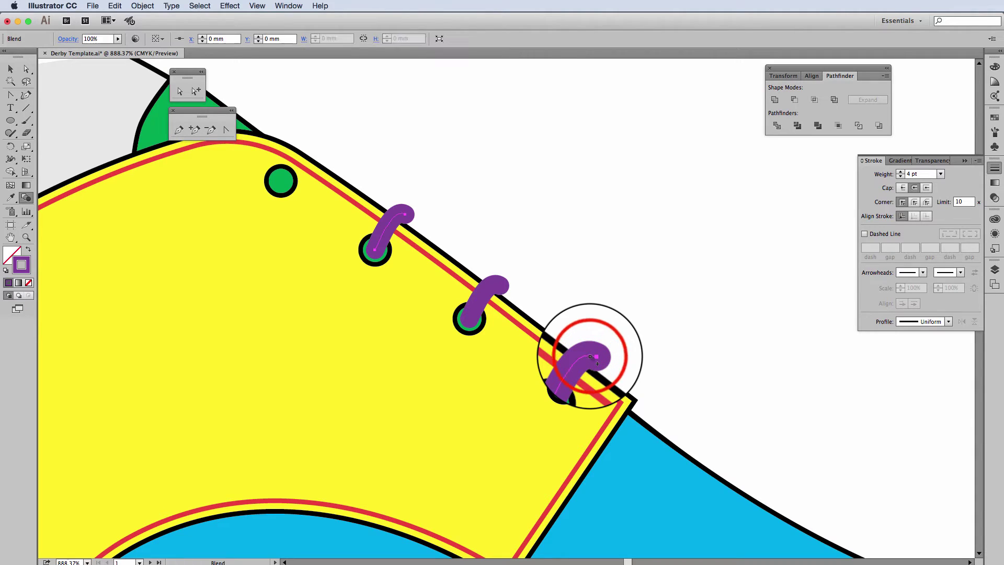
Try reshaping the lower hook's end point with a handle, then undo it
click(27, 69)
click(517, 247)
click(582, 359)
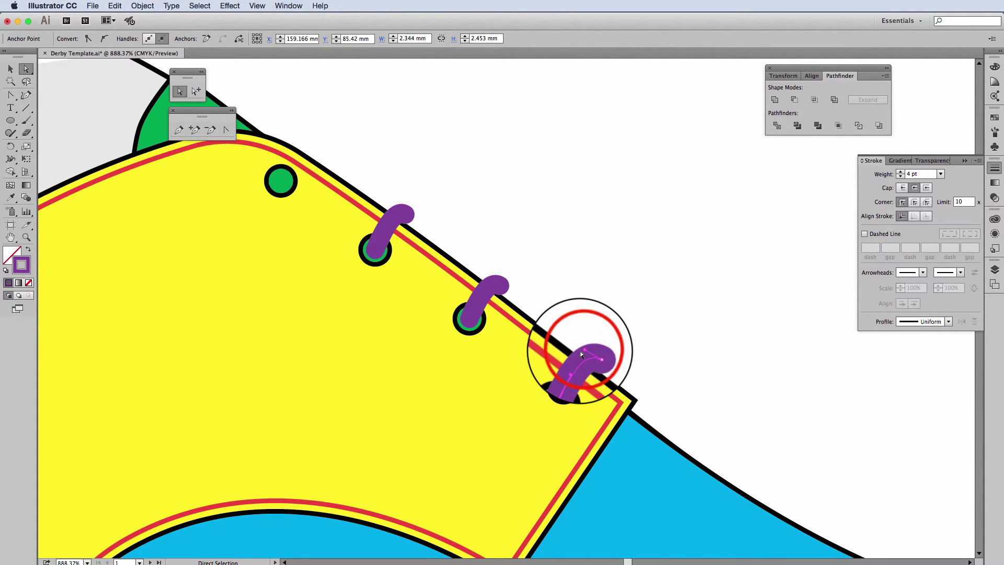
drag(582, 356, 647, 402)
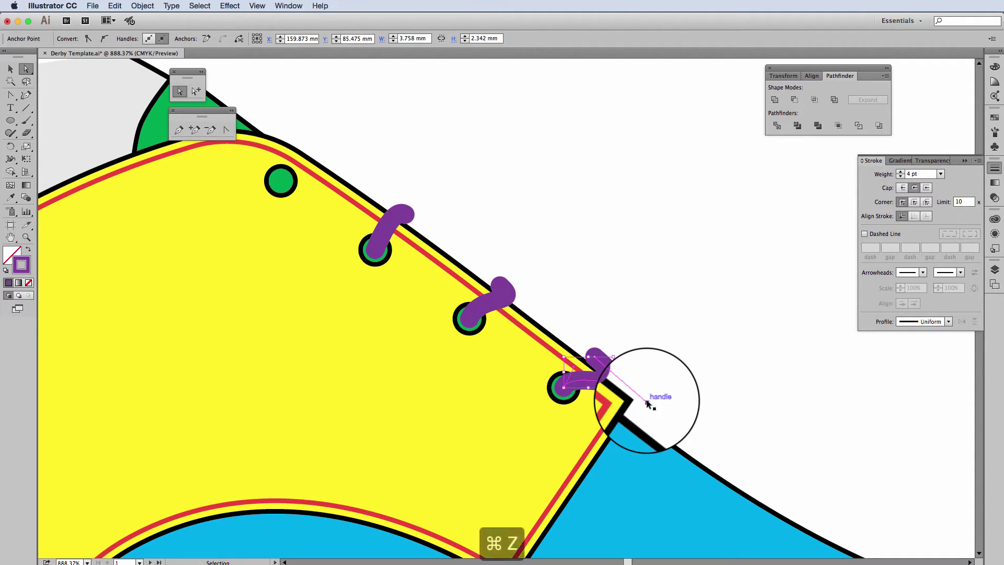
key(super+z)
key(super+z)
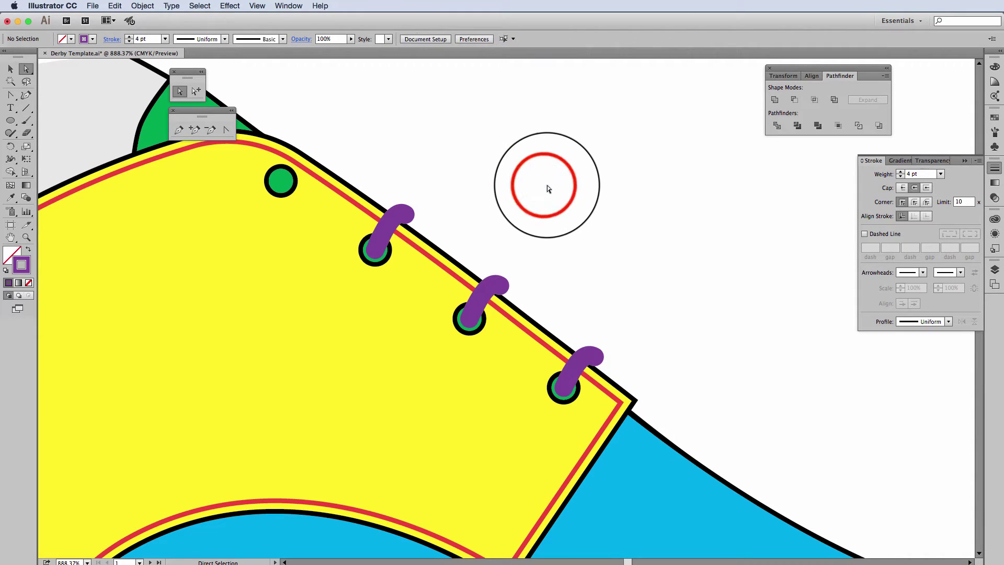
Zoom out and start the long lace path at the top eyelet with the Pen tool
key(super+minus)
key(super+minus)
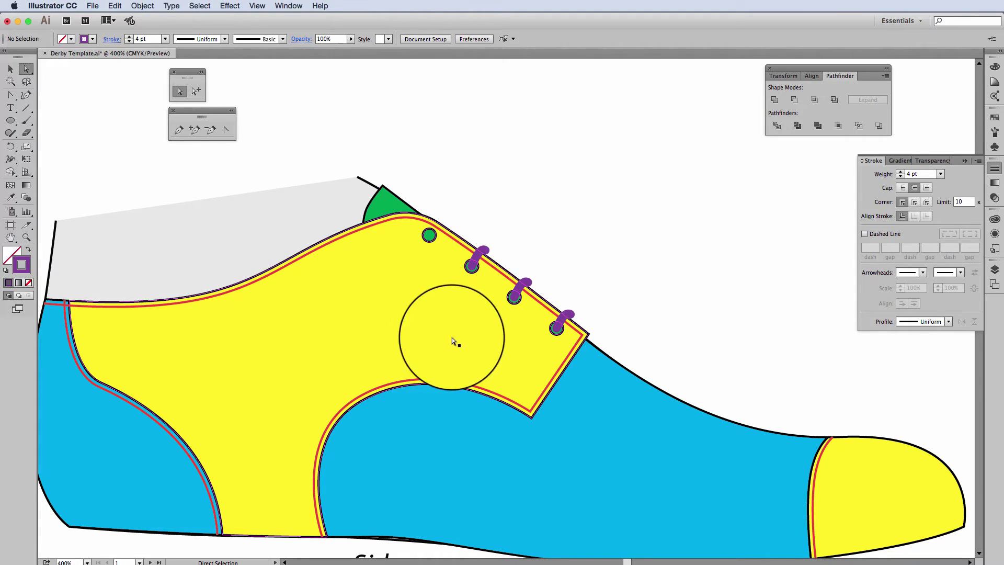
click(178, 132)
click(429, 236)
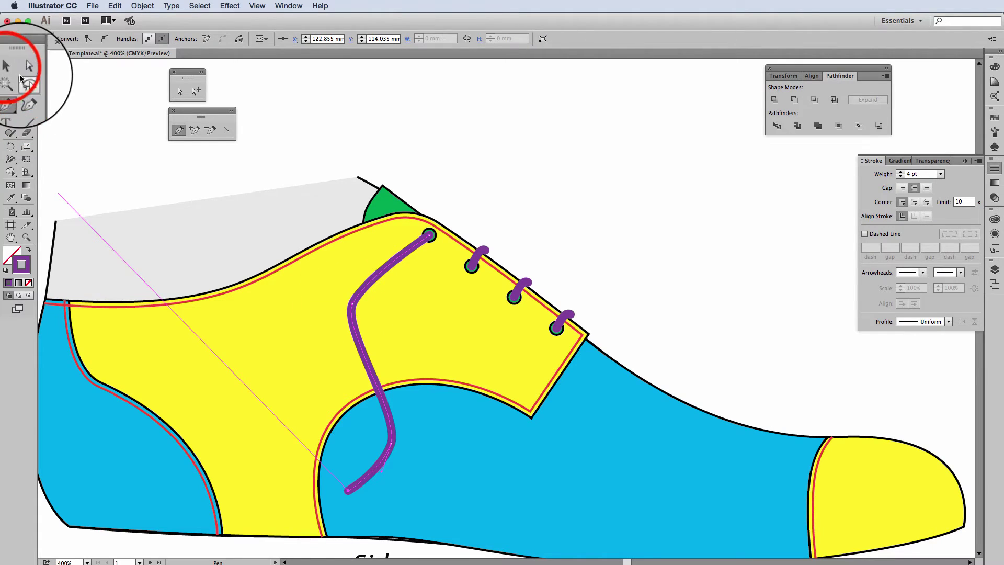
Select the whole blend of purple lace hooks
click(11, 68)
click(478, 197)
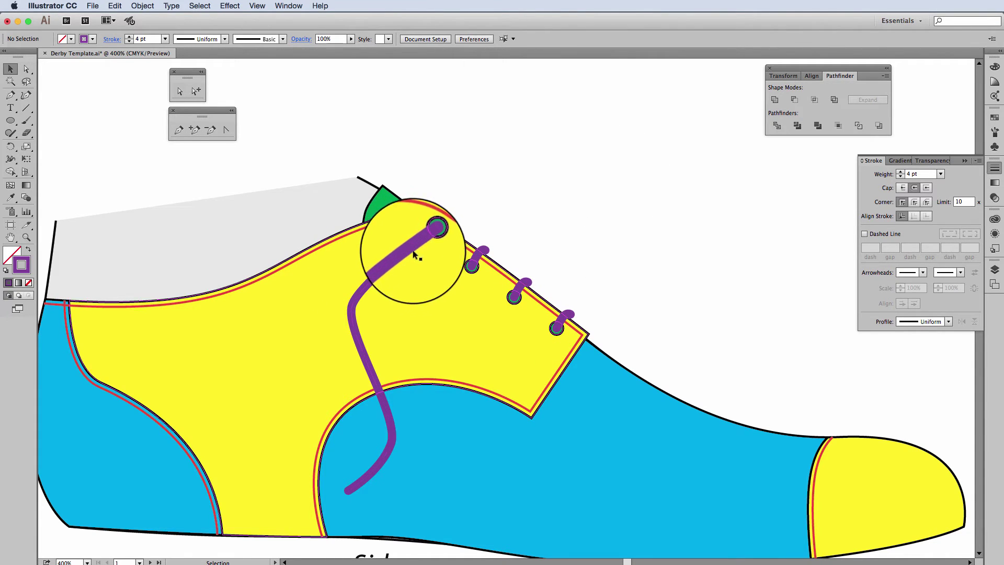
click(477, 253)
drag(478, 253, 562, 312)
Expand the hook blend into plain shapes with Fill unticked
click(137, 7)
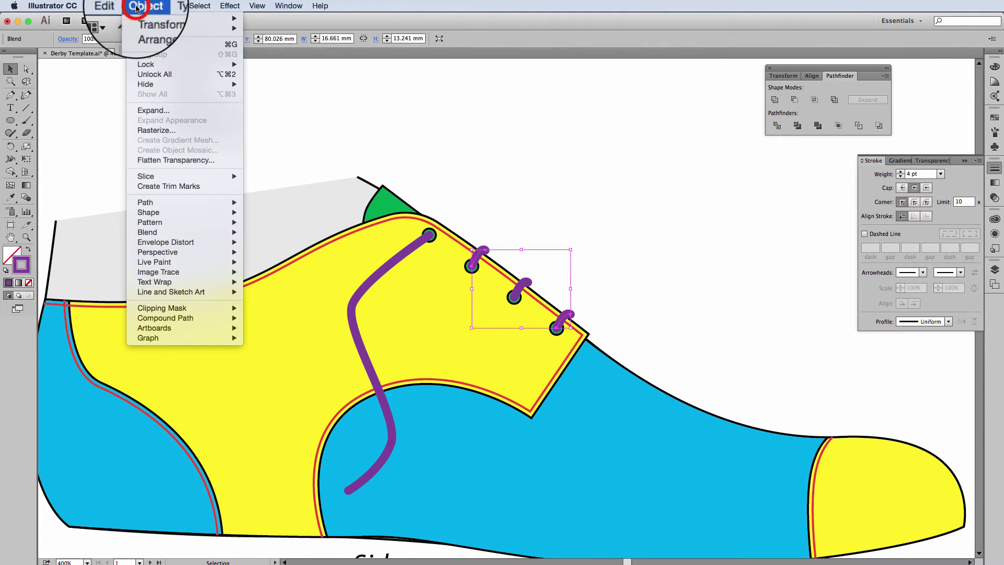
click(150, 111)
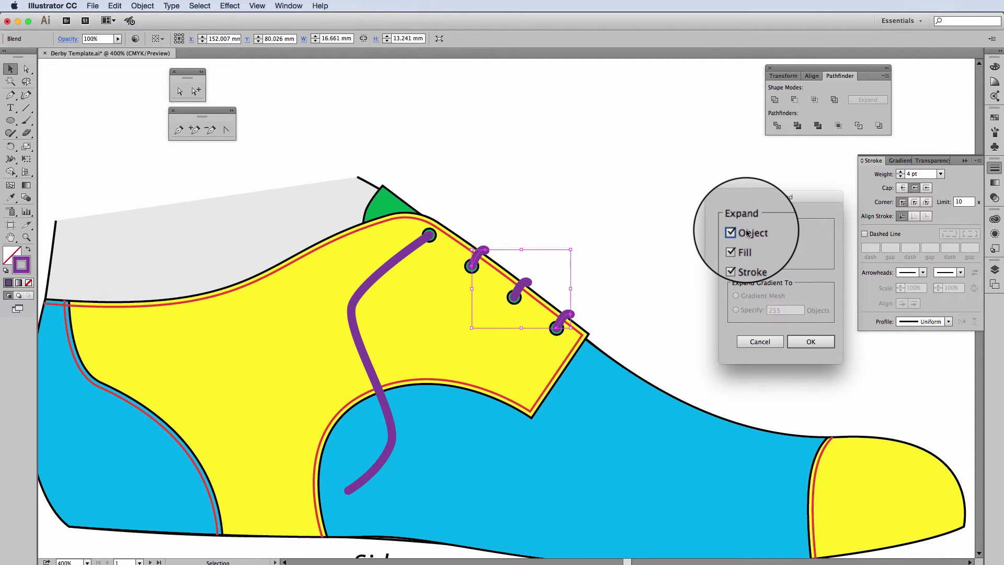
click(738, 246)
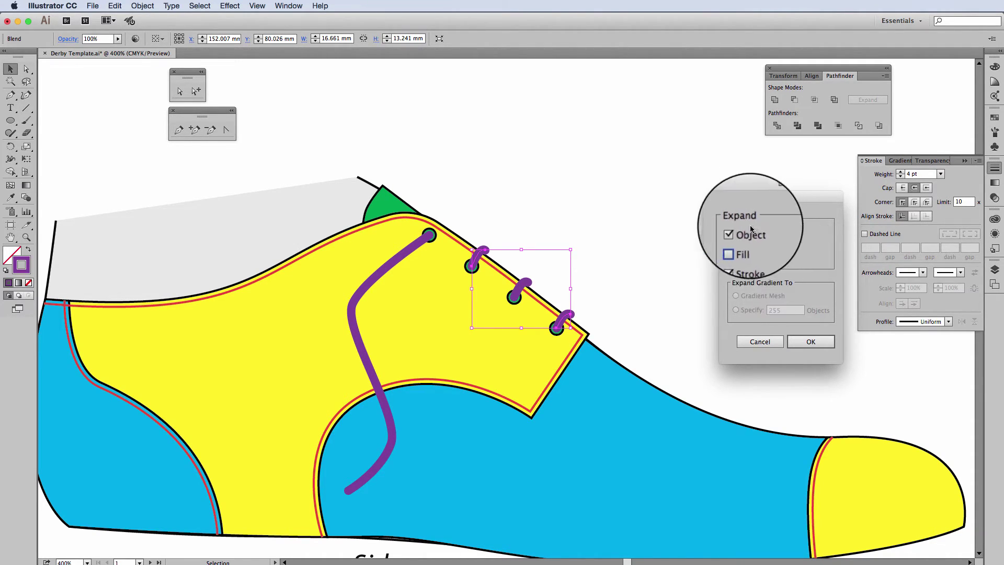
click(805, 343)
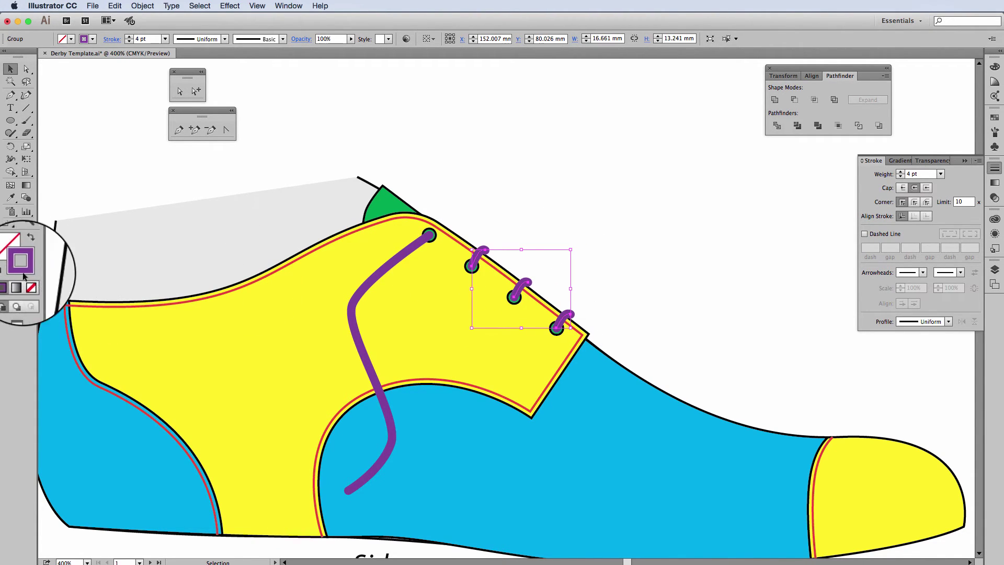
Add the long lace to the selection and expand only its stroke
shift+click(353, 318)
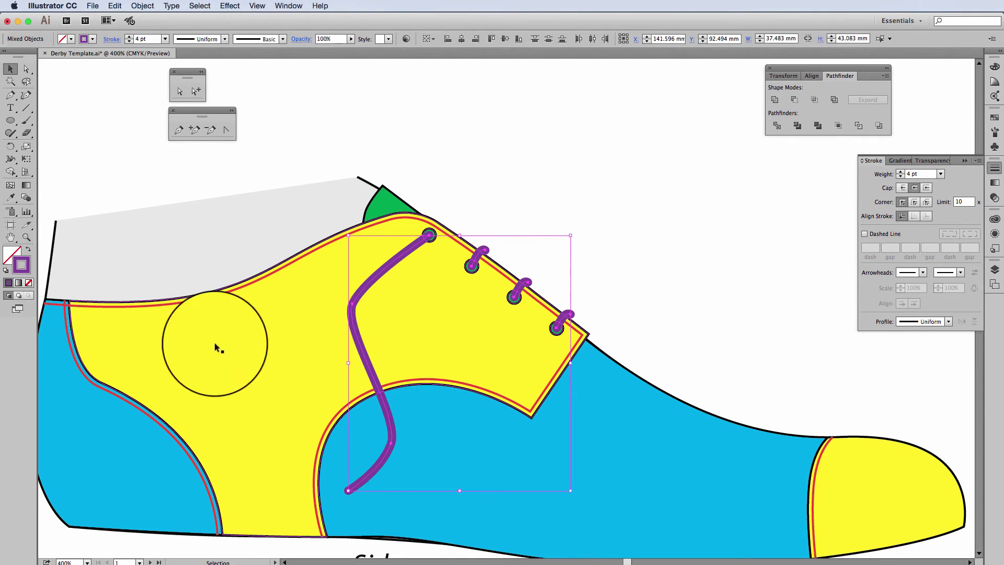
click(142, 6)
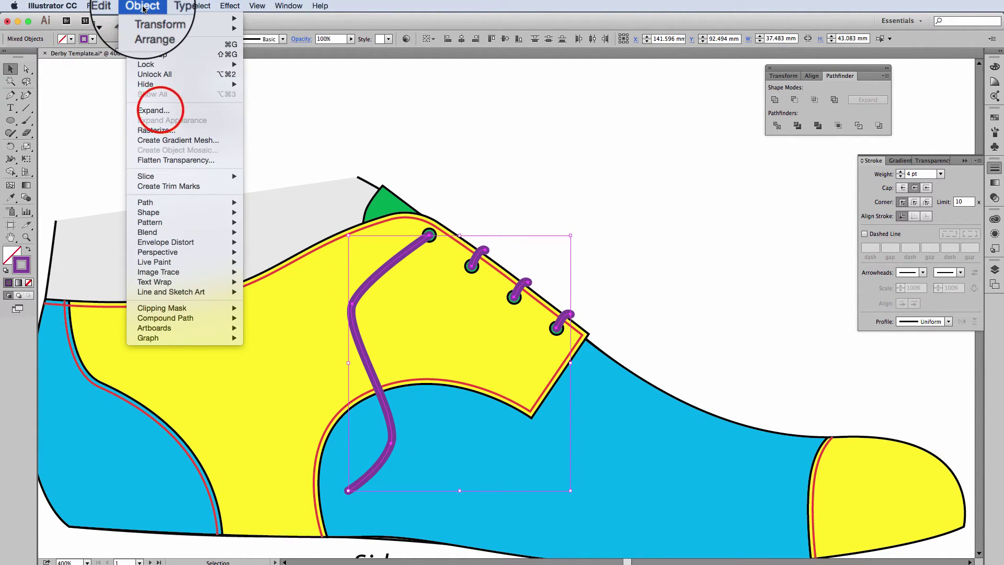
click(149, 105)
click(734, 239)
click(811, 342)
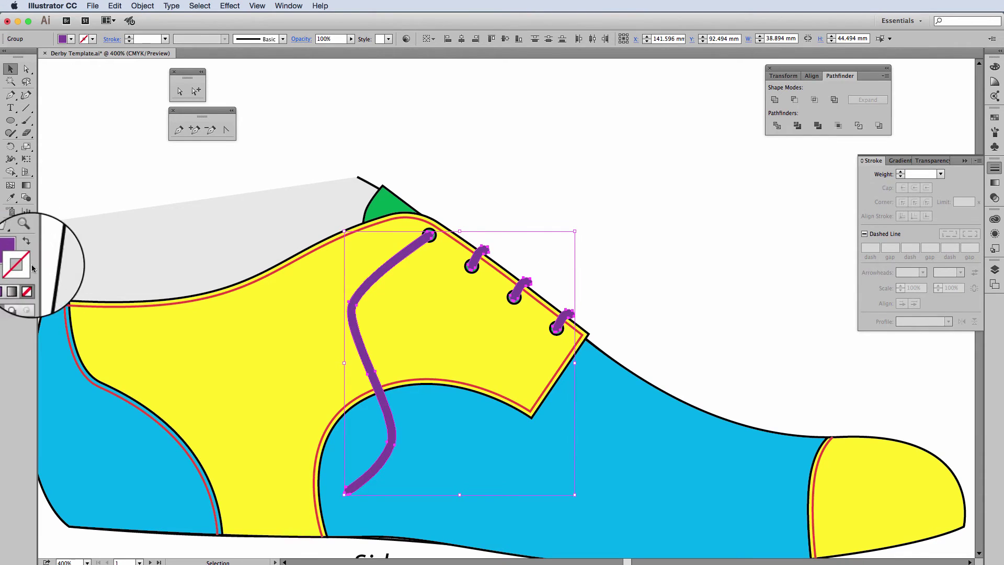
Swap fill and stroke colours, then expand the lace strokes into outlines with Fill unticked
click(35, 250)
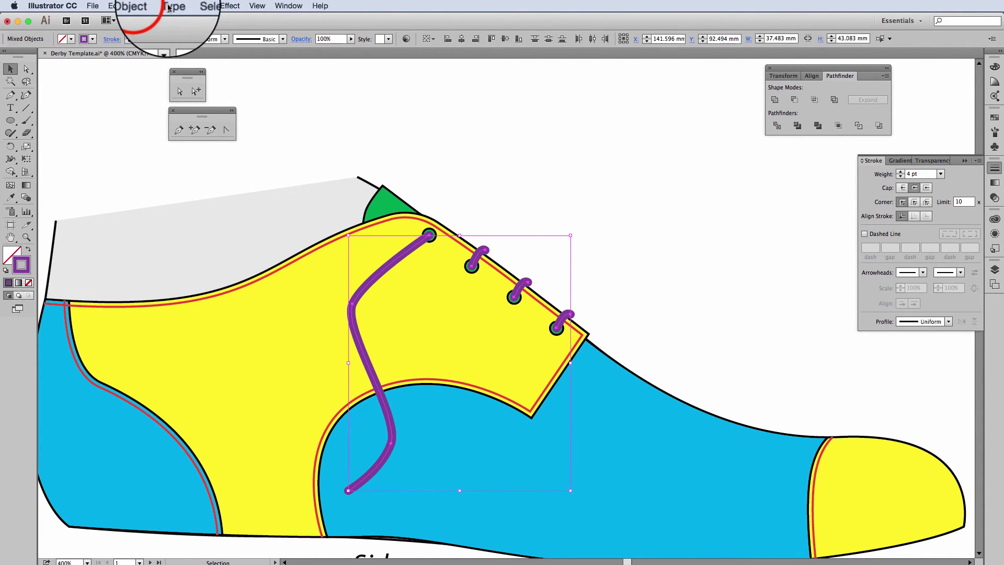
click(143, 6)
click(151, 110)
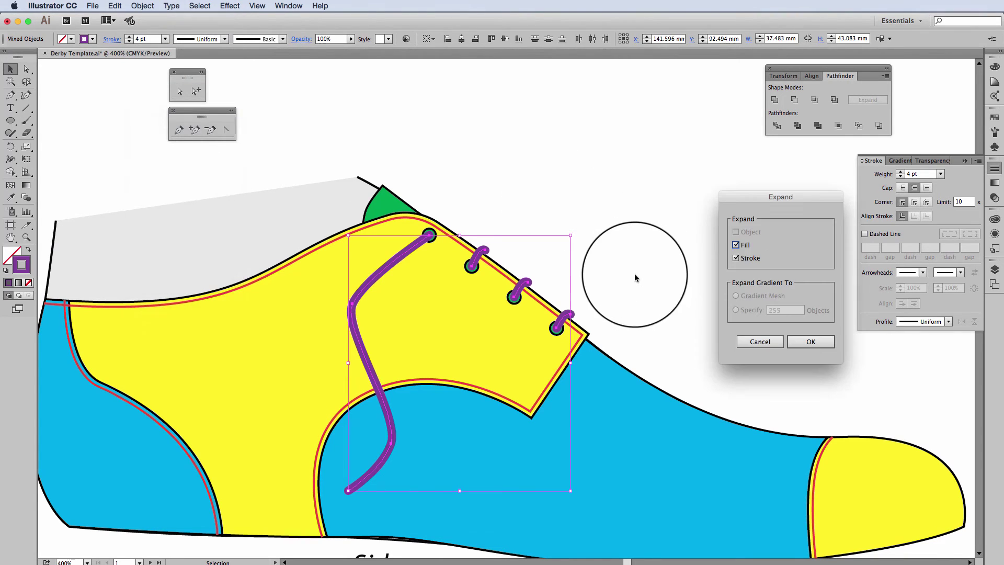
click(735, 245)
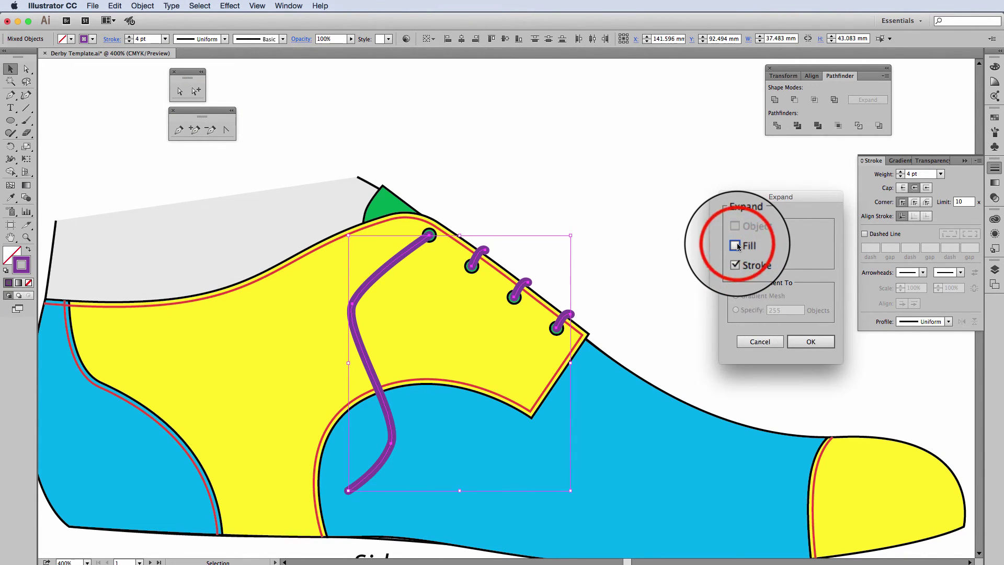
click(809, 344)
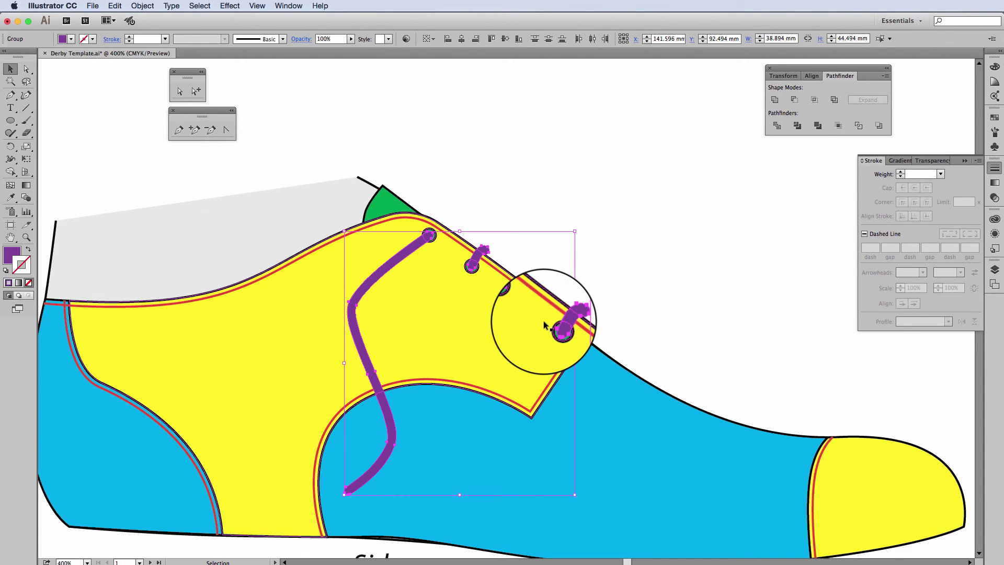
Give the purple lace shapes a black 0.5 pt stroke and deselect them
click(92, 39)
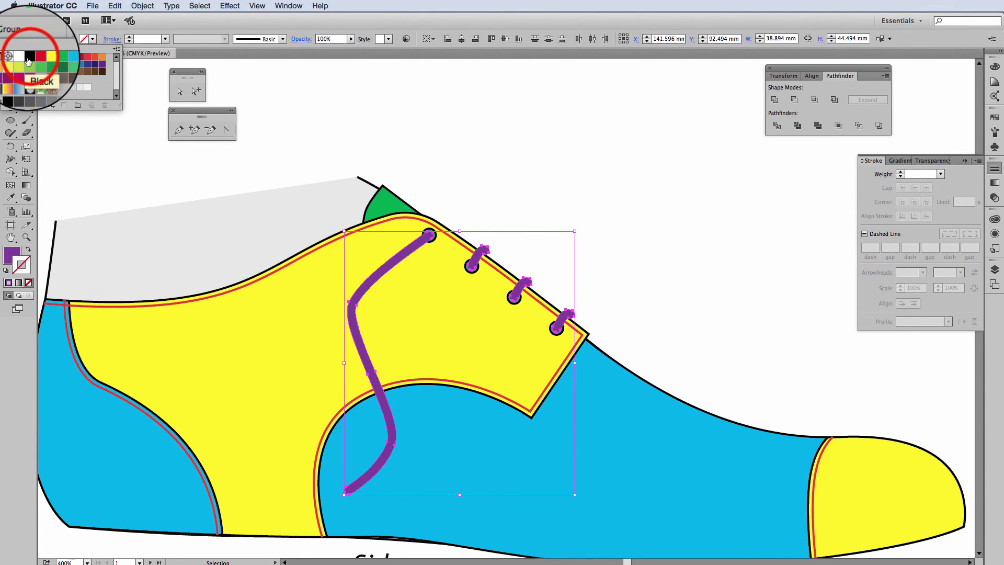
click(28, 56)
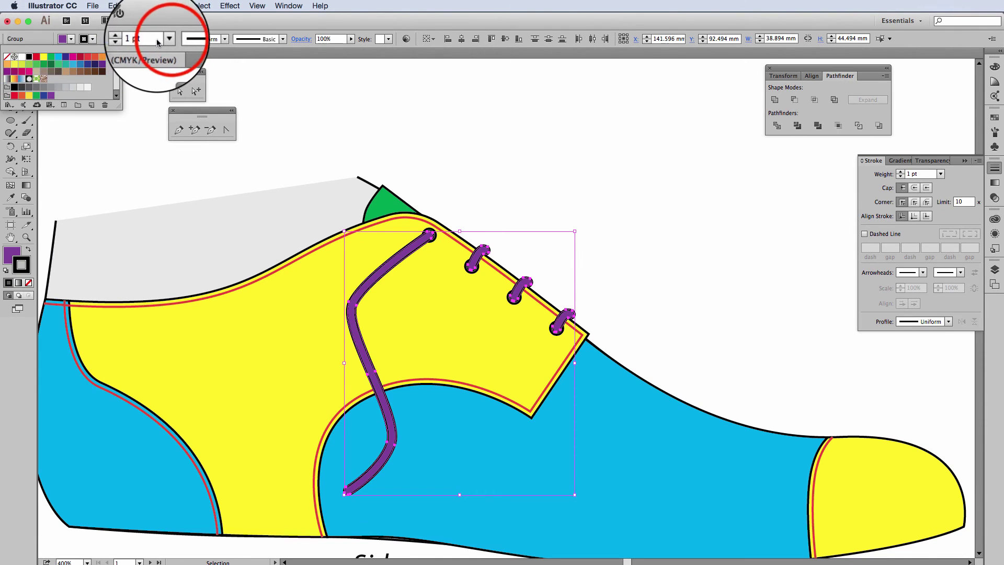
click(167, 38)
click(176, 62)
click(473, 180)
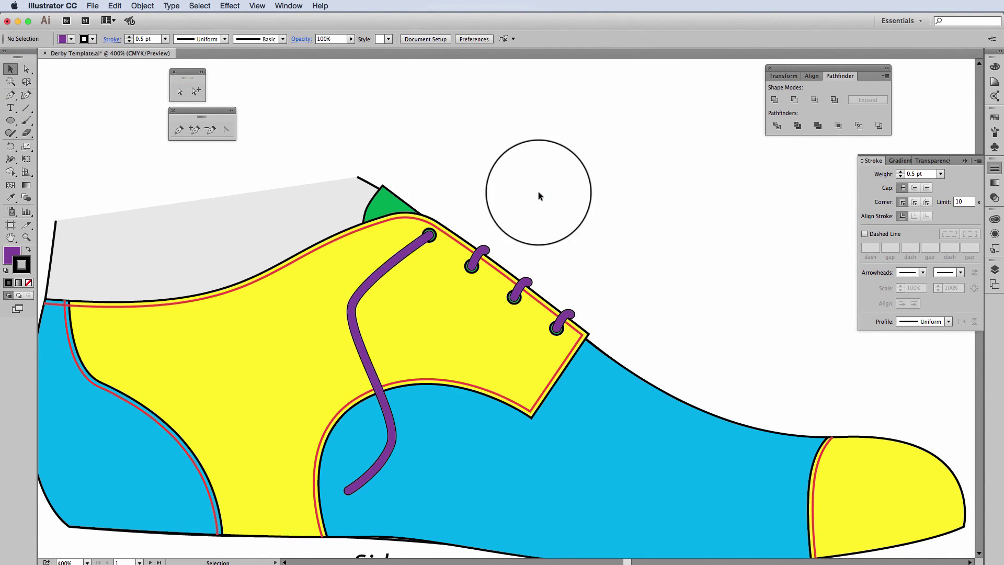